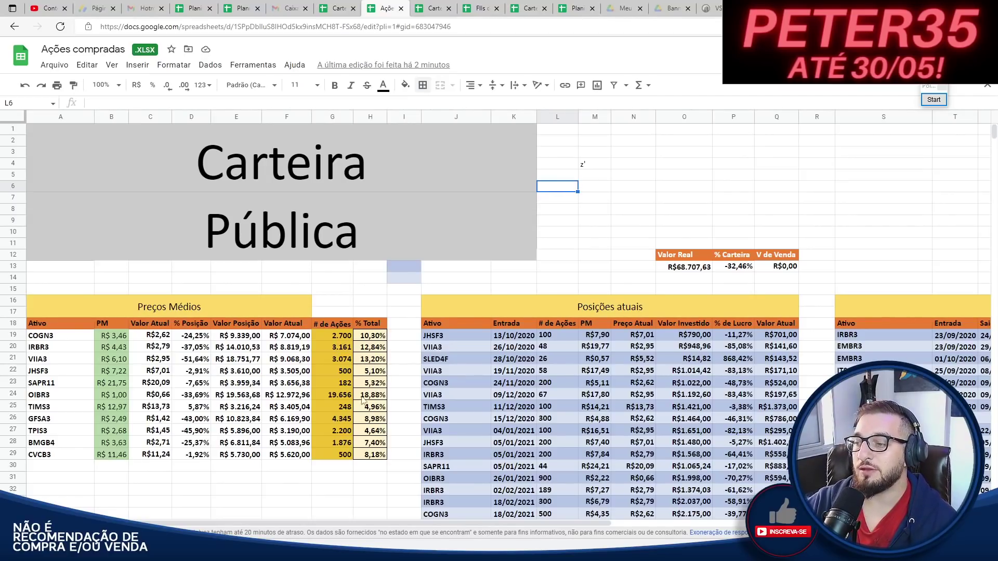
Check OIBR3's average price in Preços Médios and inspect the formula behind the Disponível value in W13
left_click(121, 395)
scroll(156, 395, "down", 3)
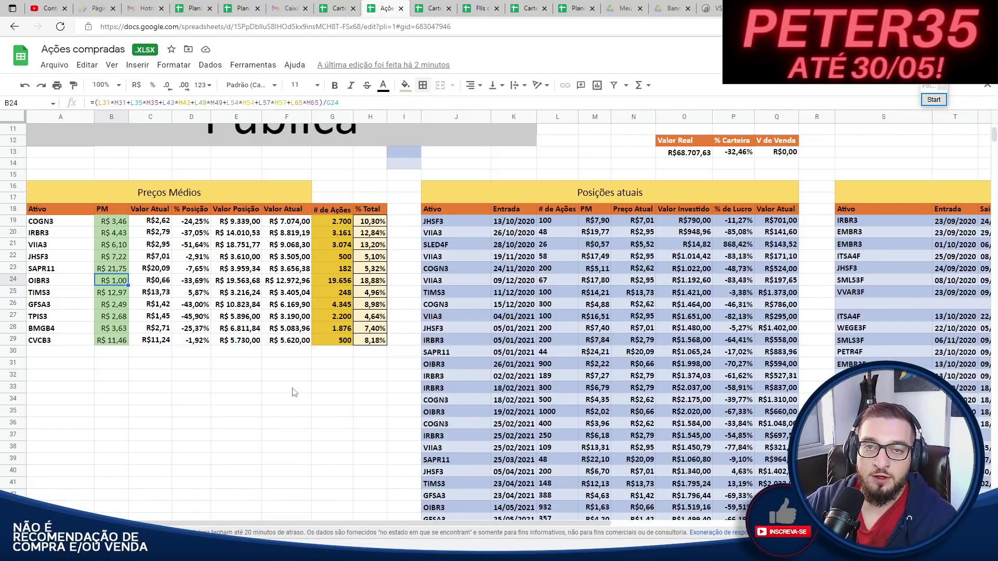
left_click_drag(304, 524, 470, 522)
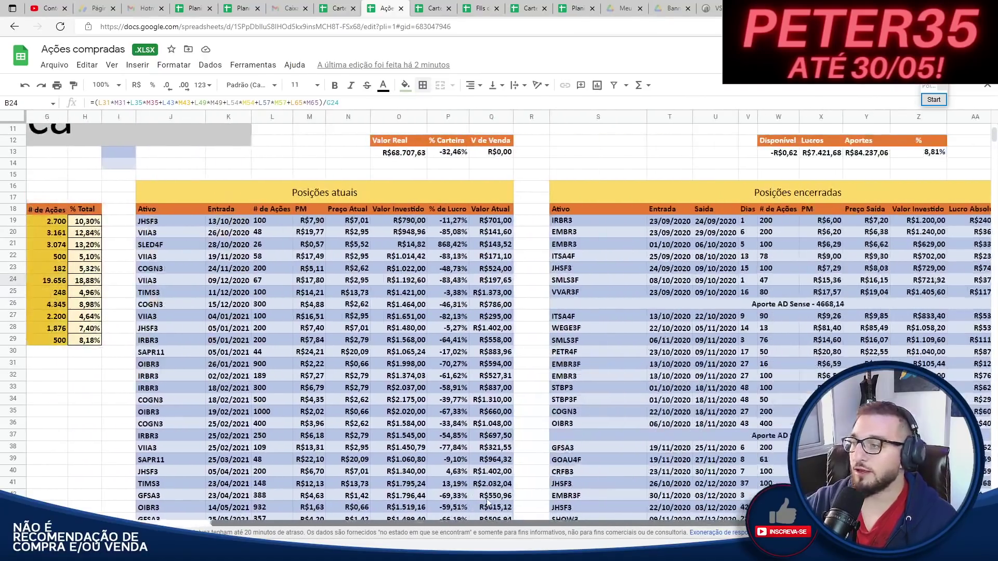
left_click(789, 156)
double_click(789, 155)
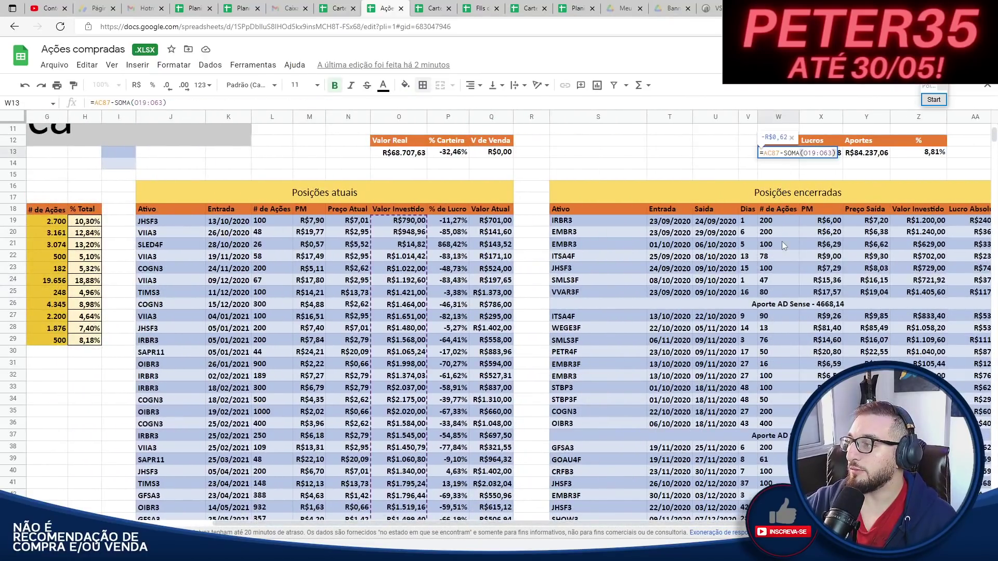
scroll(834, 308, "down", 7)
type("'")
scroll(833, 307, "up", 8)
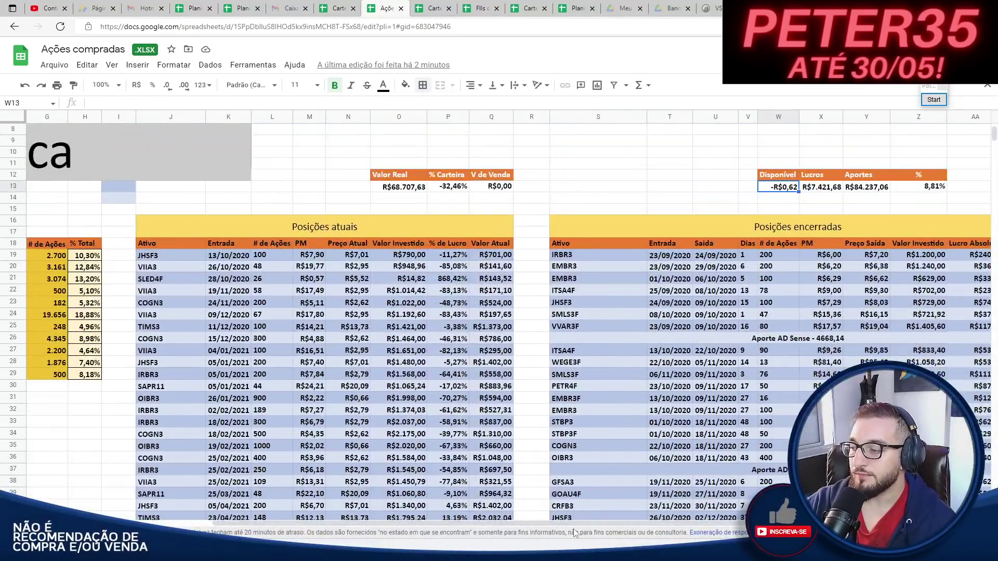
scroll(238, 484, "left", 5)
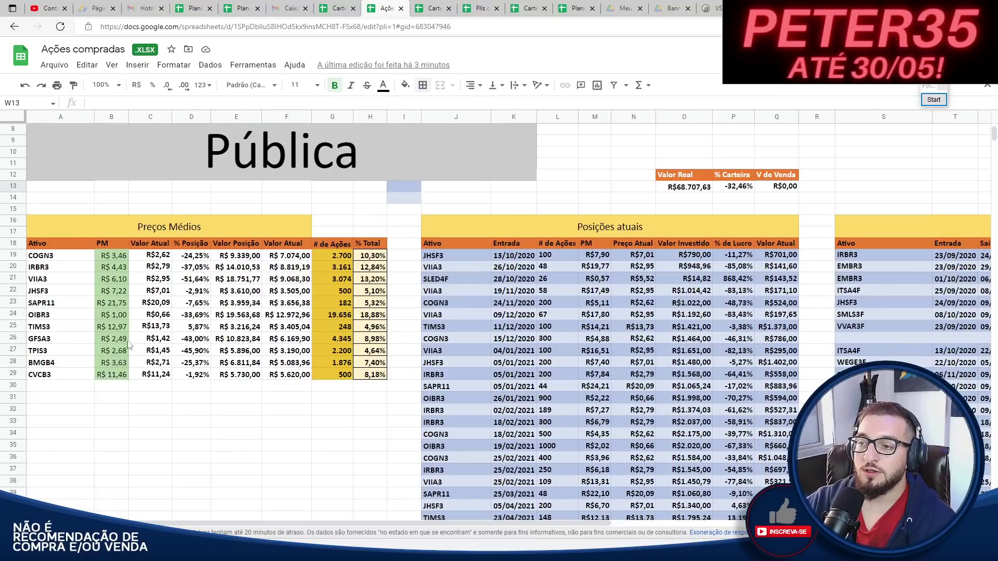
Inspect OIBR3's average price formula, its 26/01/2021 purchase price in Posições atuais, and its Valor Posição
left_click(124, 316)
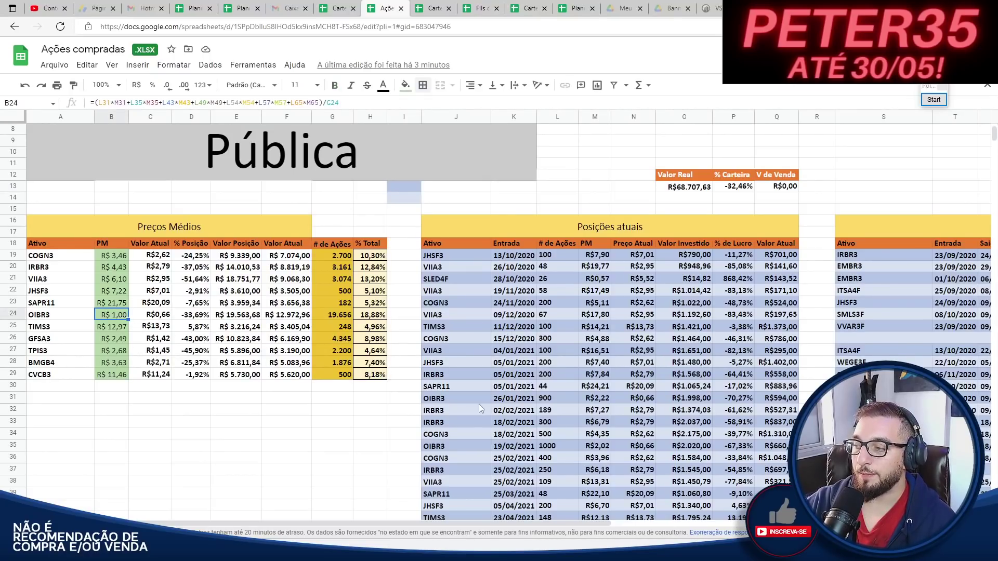
scroll(593, 403, "down", 2)
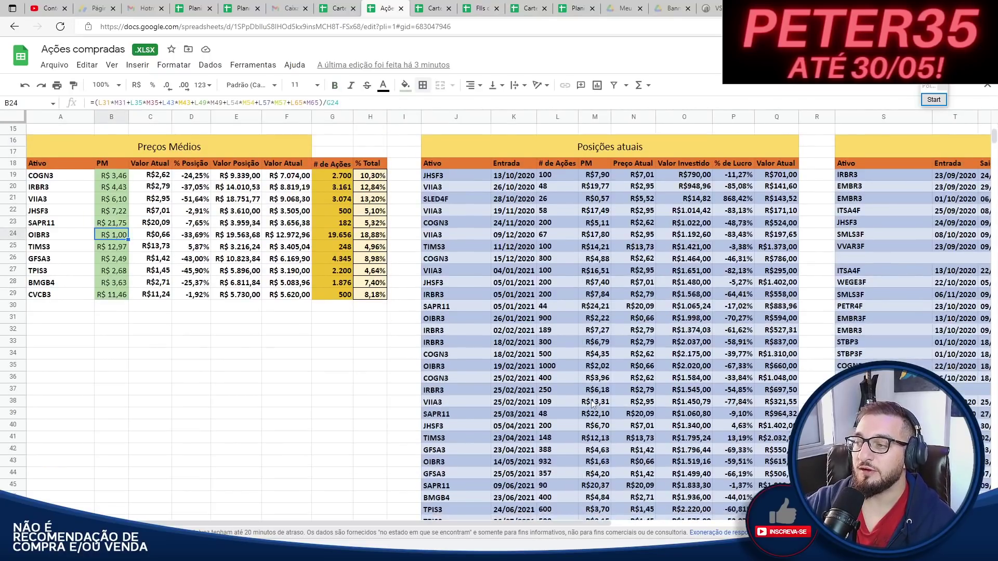
left_click(595, 320)
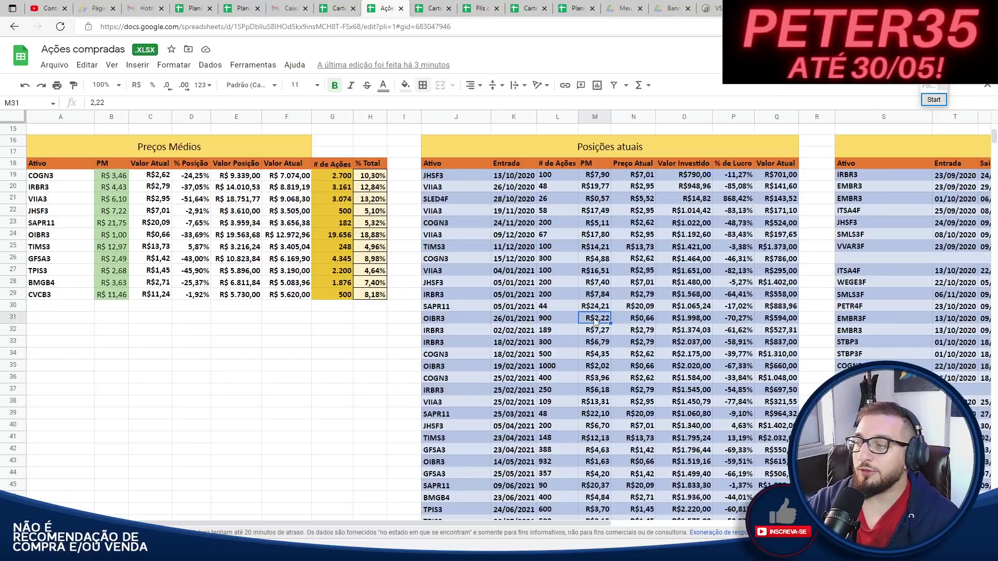
left_click(119, 237)
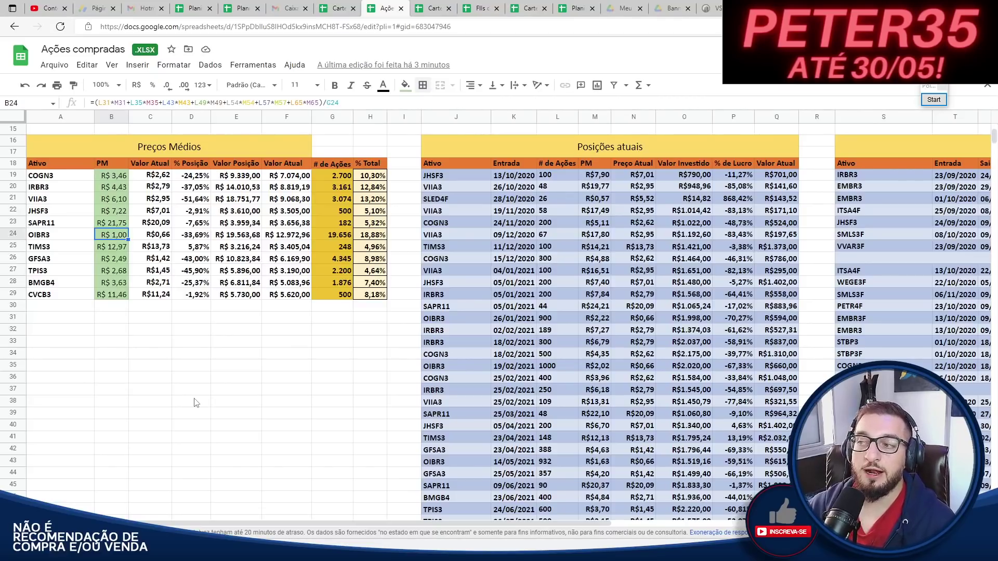
left_click(235, 235)
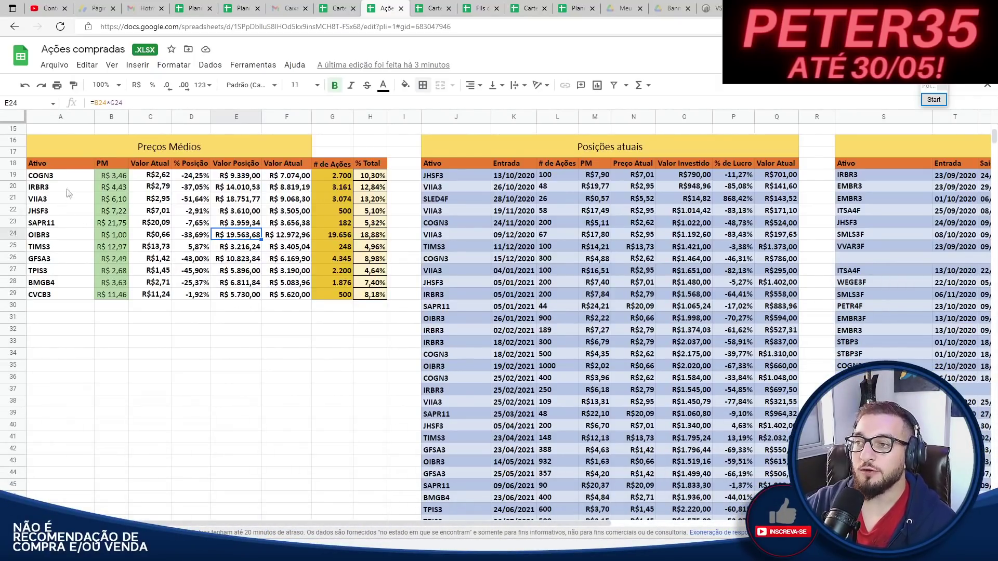
Set the sheet zoom to 150% and examine VIIA3's row in Preços Médios, including its Valor Posição
left_click(104, 84)
left_click(106, 197)
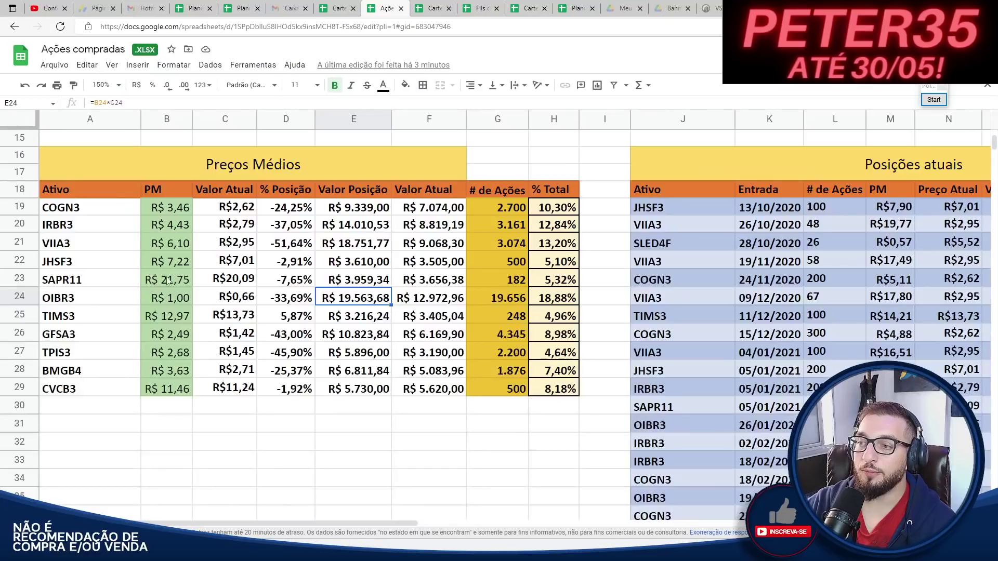
left_click_drag(65, 244, 374, 248)
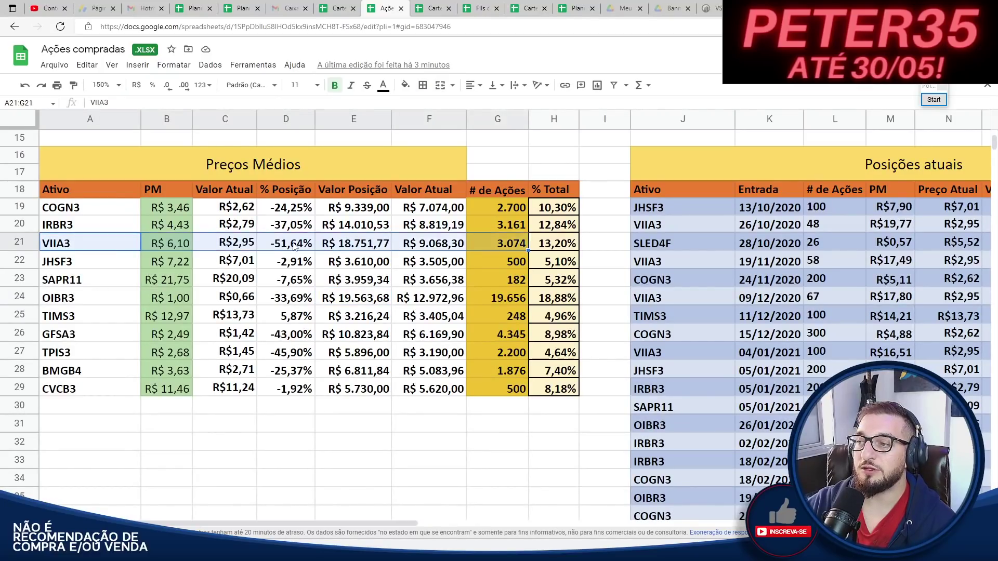
left_click(364, 247)
scroll(362, 212, "down", 1)
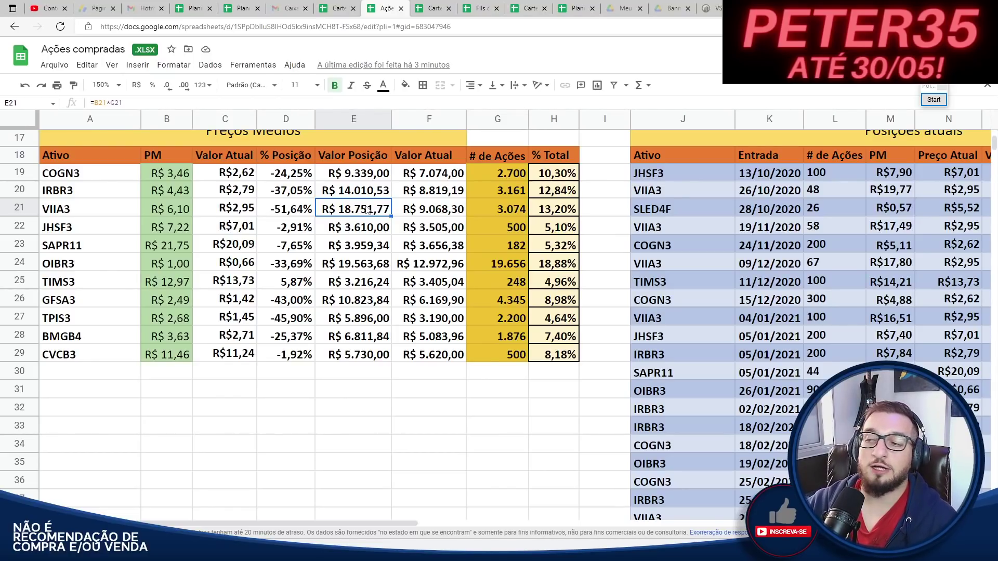
Compare the GFSA3, TPIS3, OIBR3 and VIIA3 rows in the Preços Médios table, covering result, invested value and share count
left_click_drag(89, 304, 430, 318)
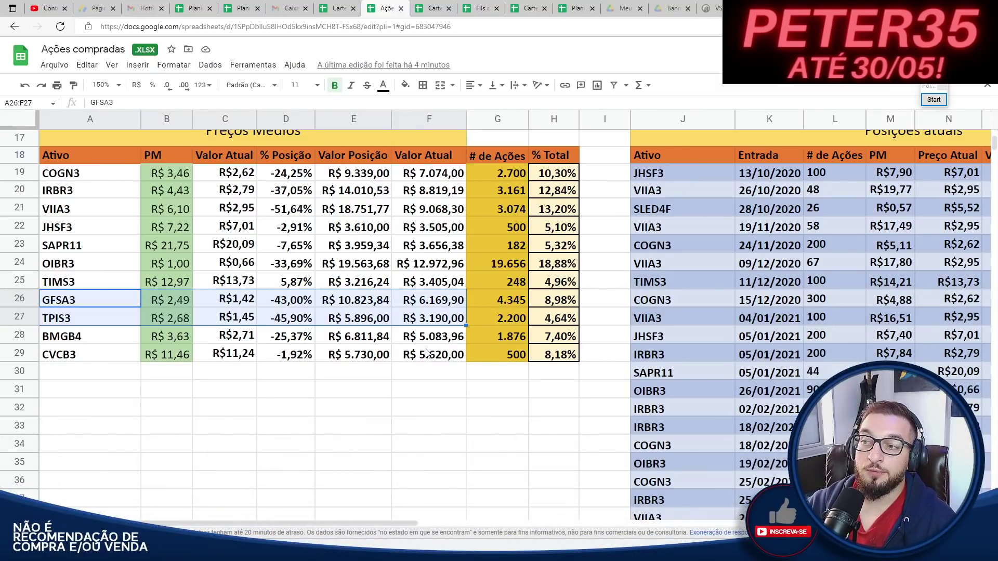
left_click_drag(72, 265, 550, 263)
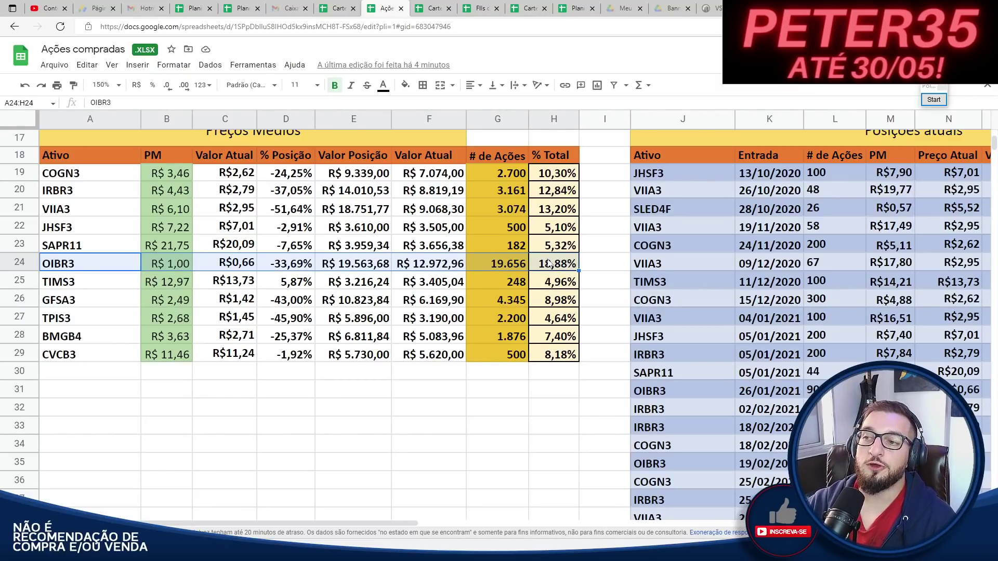
left_click_drag(78, 208, 532, 209)
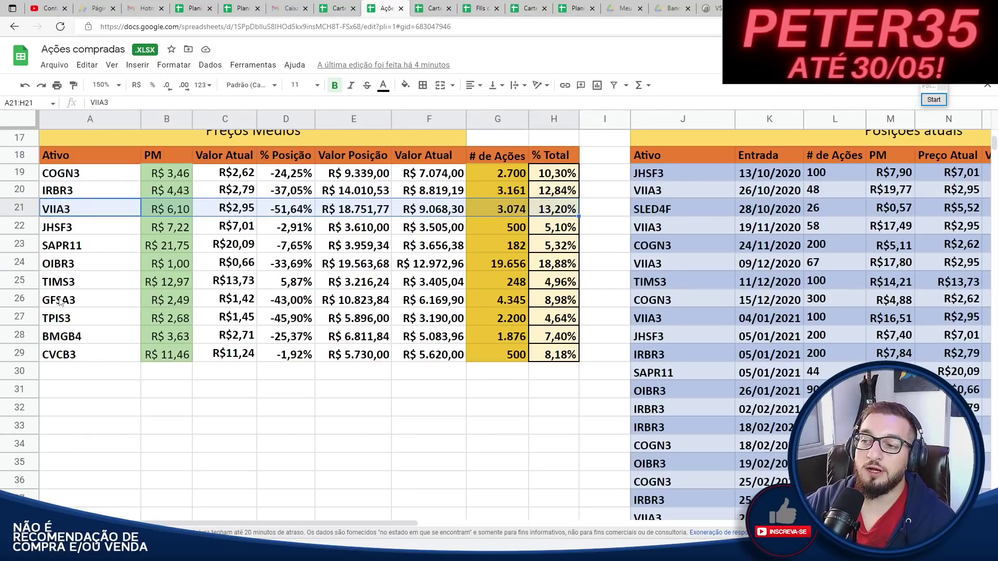
left_click_drag(60, 301, 442, 304)
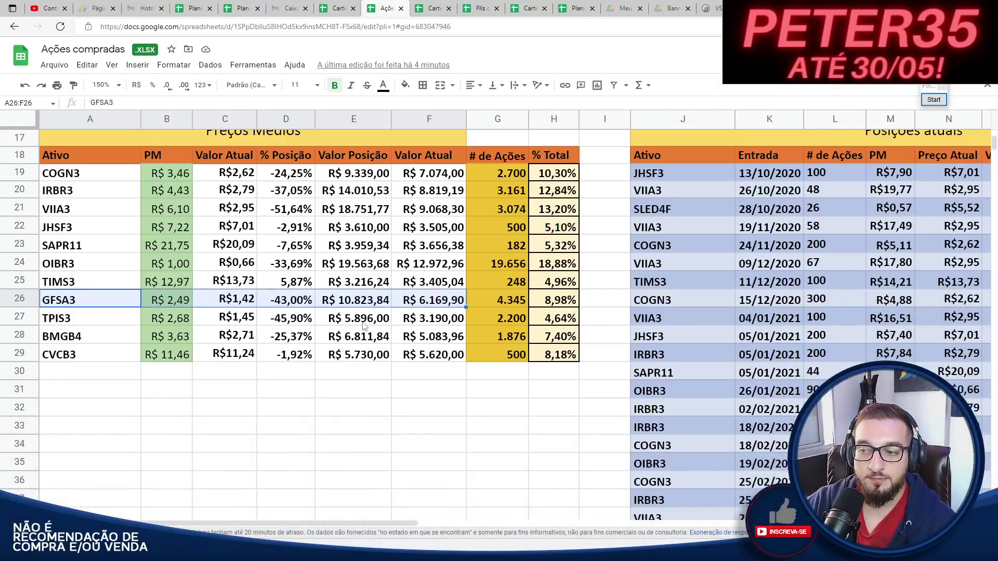
left_click_drag(86, 319, 488, 318)
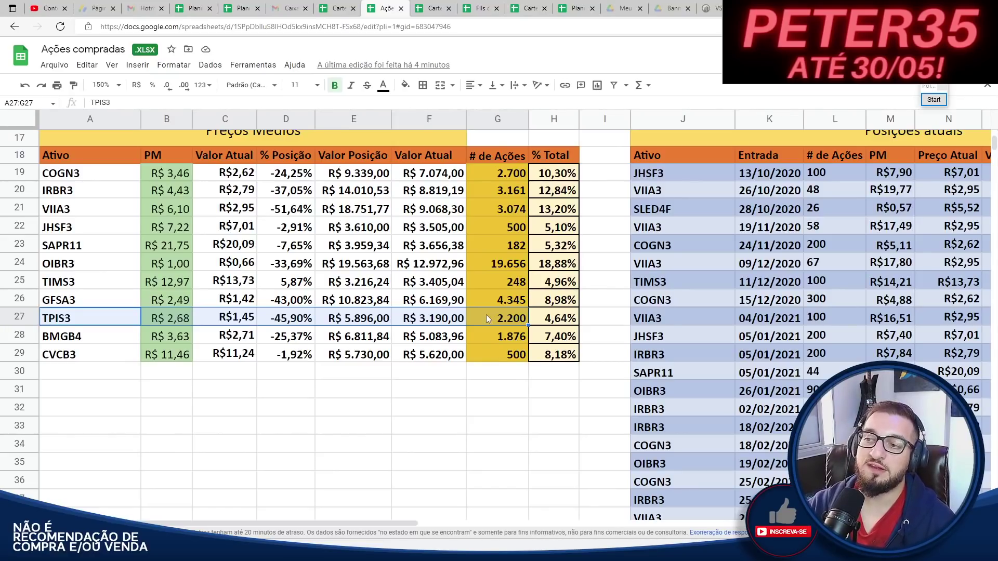
left_click(62, 213)
left_click(94, 306)
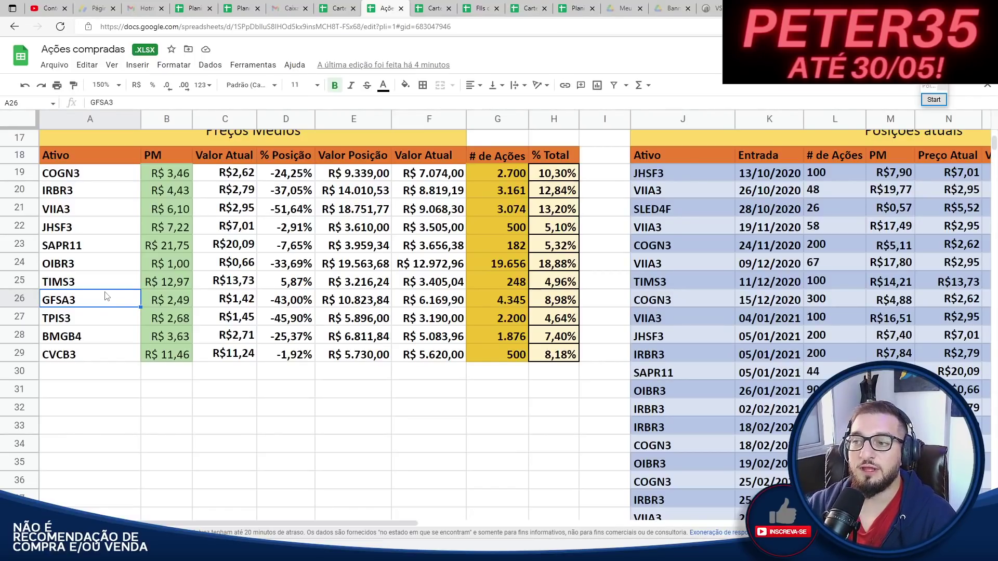
left_click(172, 264)
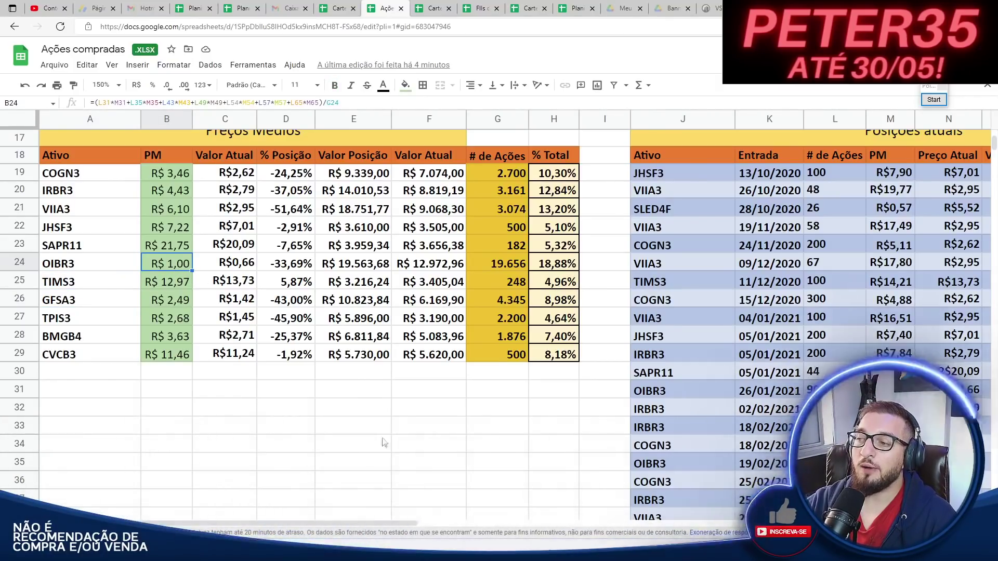
Examine the 24/05/2022 OIBR3 purchase in Posições atuais, checking its share count and purchase price against earlier entries
left_click_drag(353, 526, 564, 527)
scroll(362, 283, "down", 13)
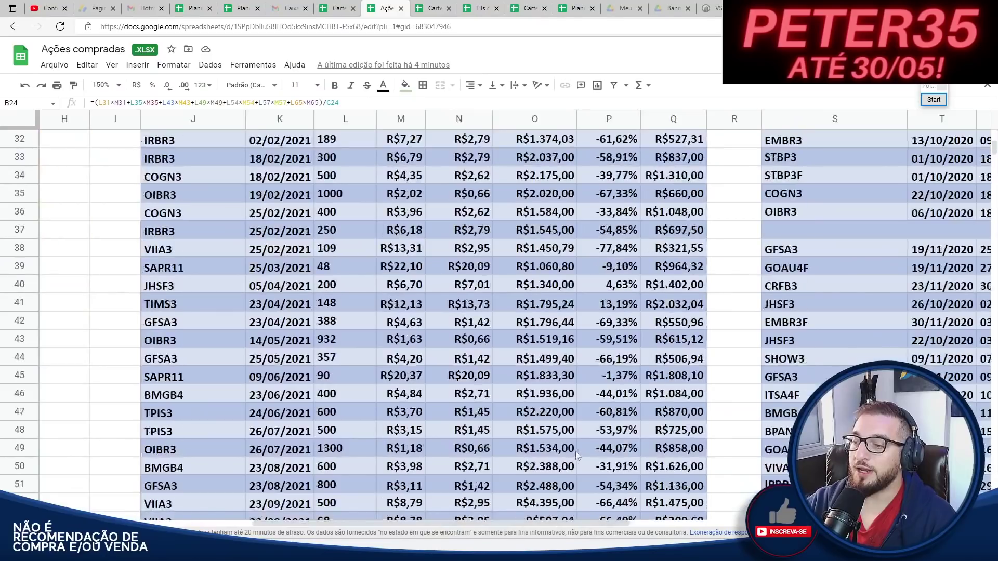
left_click(347, 301)
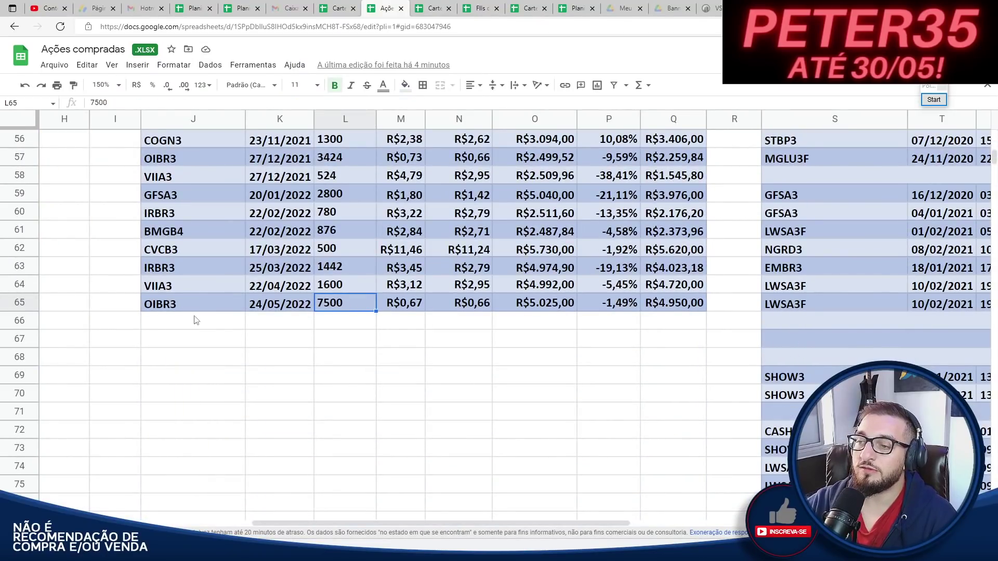
left_click(196, 309)
left_click(324, 309)
left_click(409, 307)
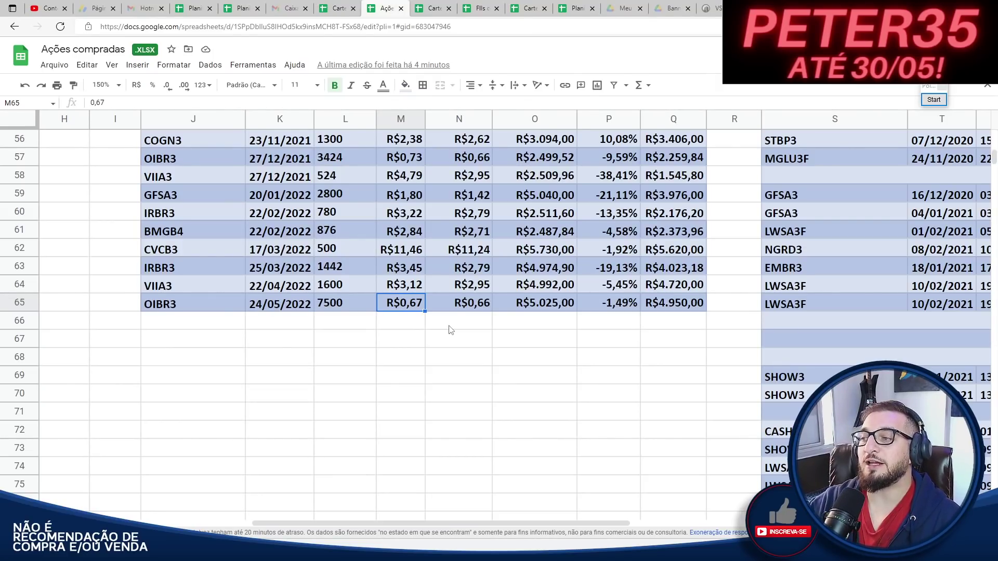
scroll(457, 331, "up", 1)
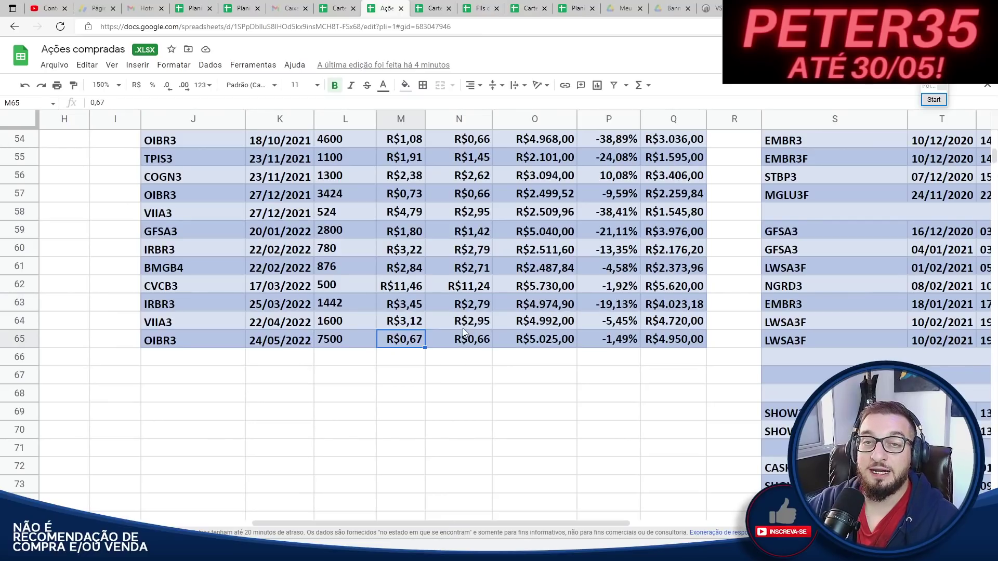
left_click(330, 343)
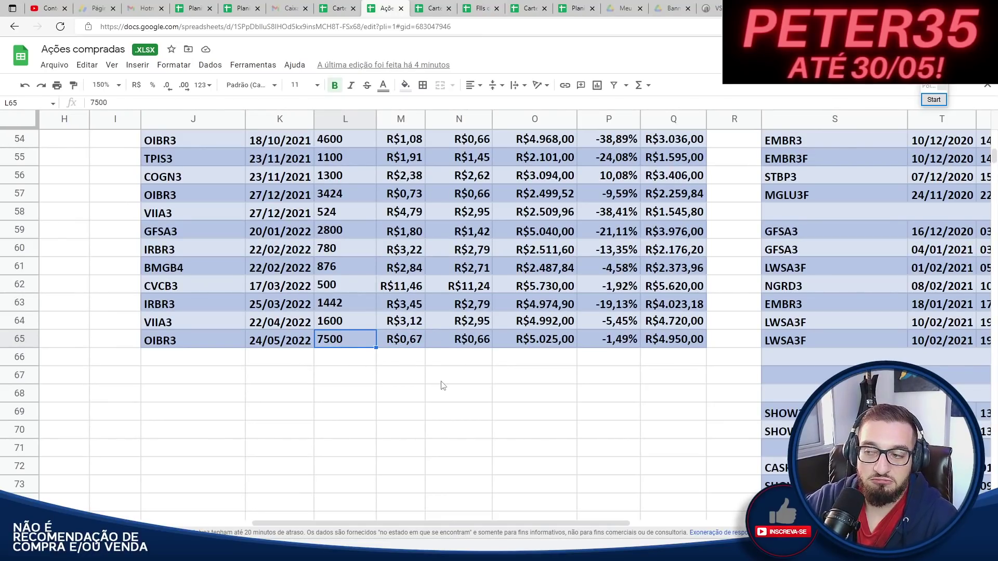
scroll(442, 371, "up", 10)
scroll(470, 389, "down", 6)
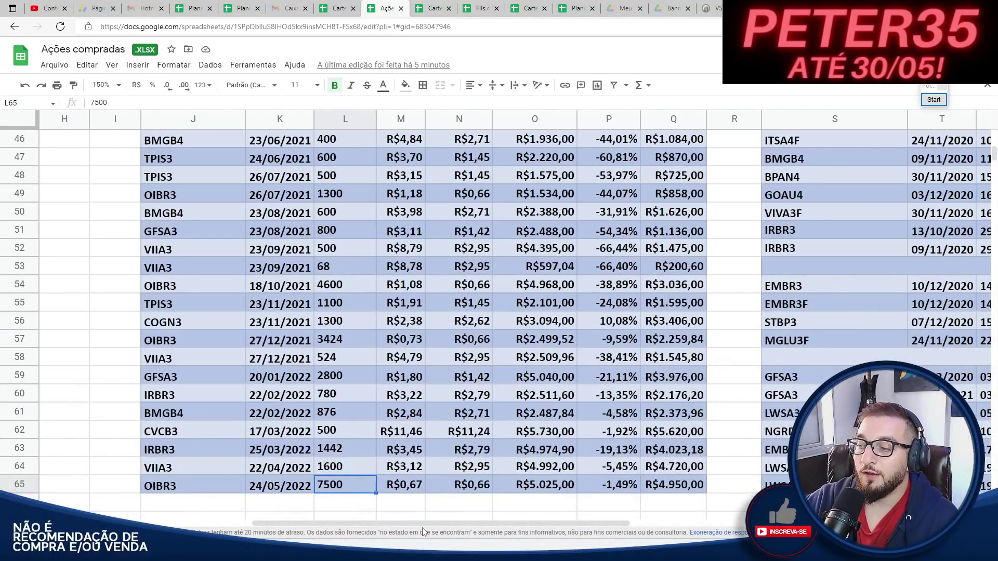
Widen the PM column to show OIBR3's average price with four decimals, and restore that cell to two decimals
left_click_drag(422, 522, 352, 457)
scroll(317, 421, "up", 15)
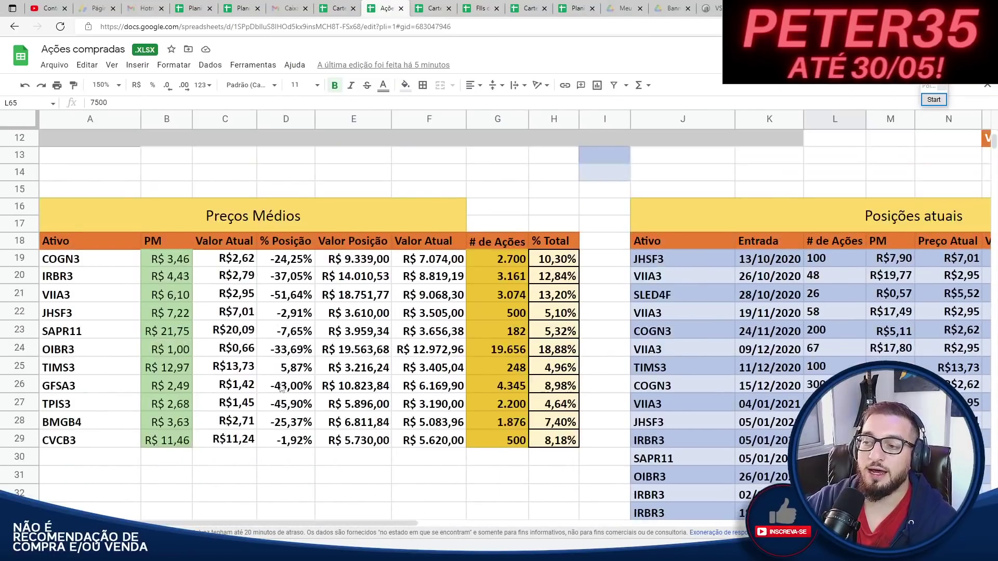
left_click(165, 351)
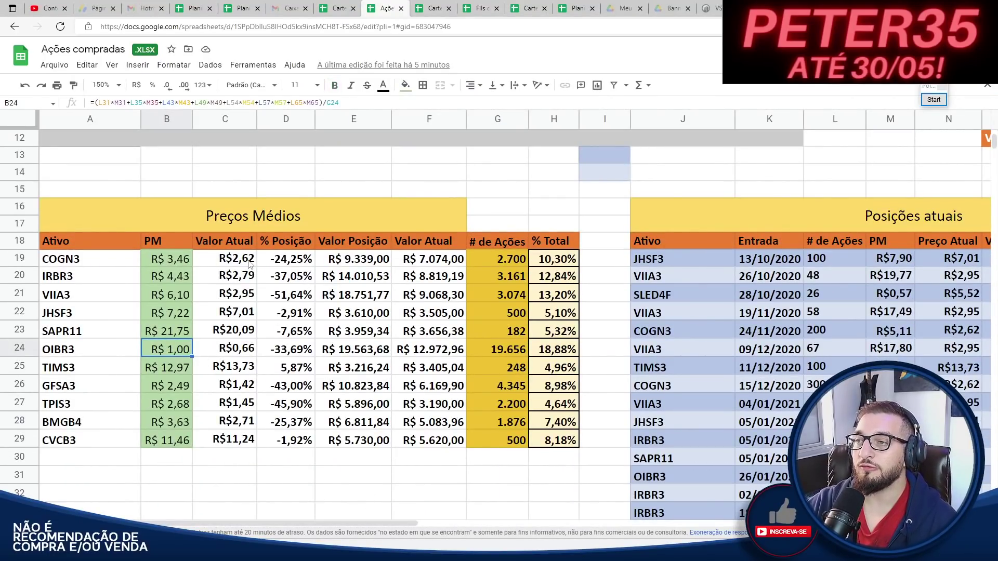
left_click(183, 86)
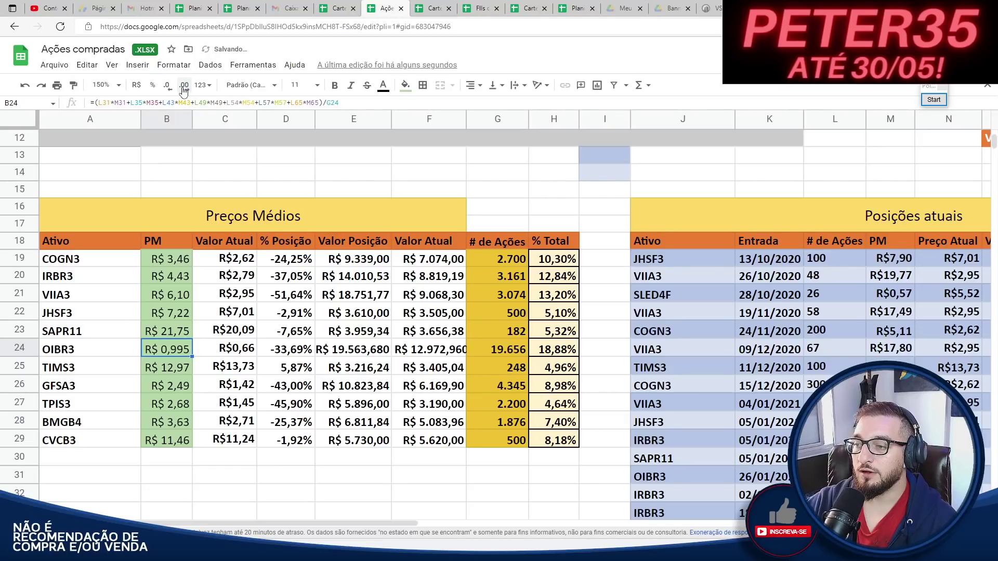
left_click(184, 86)
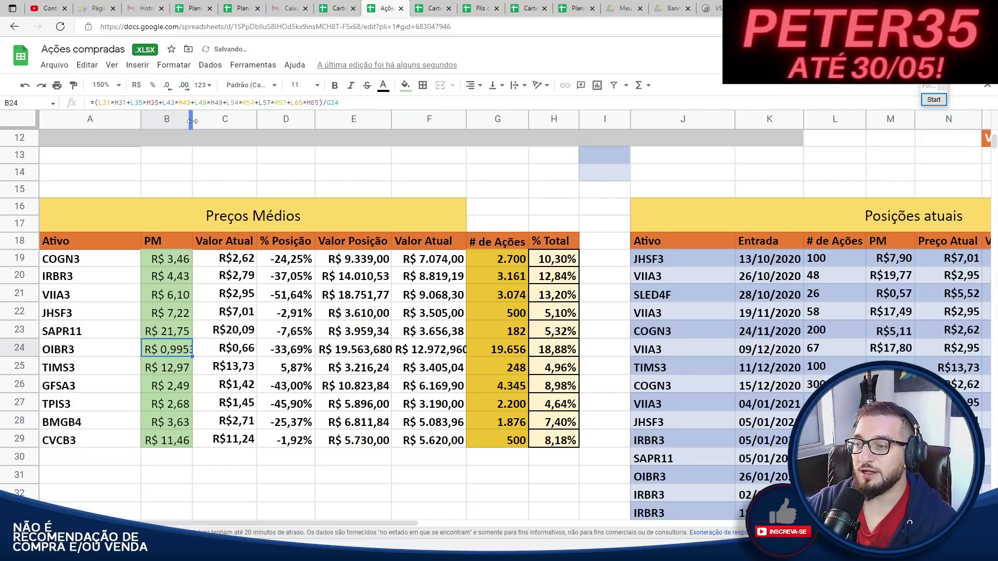
left_click_drag(193, 120, 218, 120)
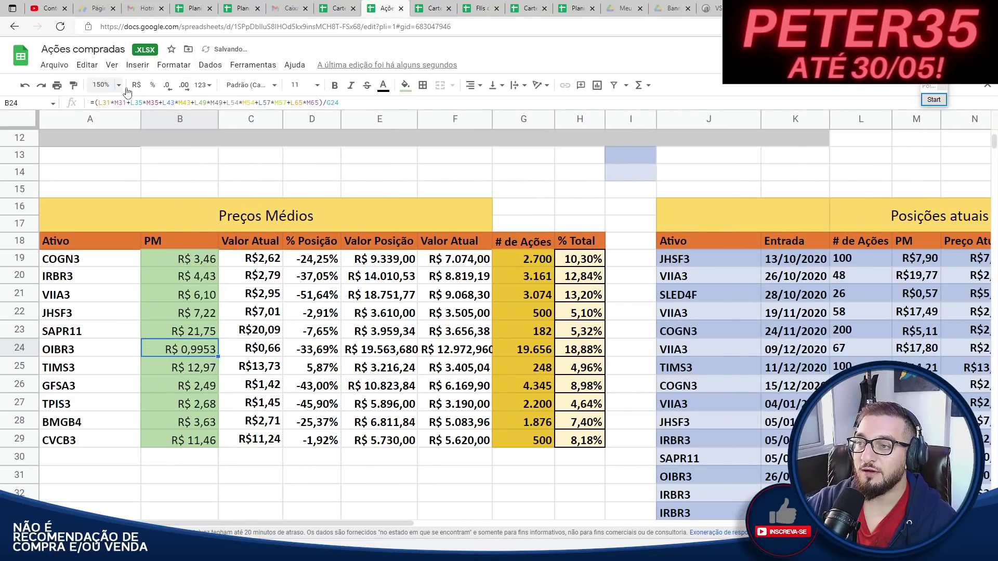
left_click(168, 87)
left_click(167, 86)
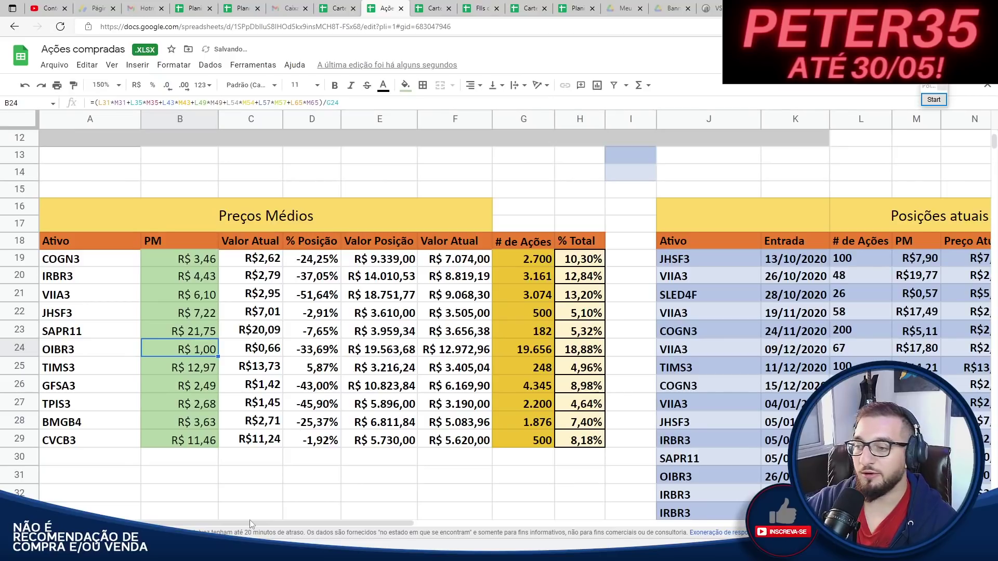
Examine the last Aporte AD Sense entries in Posições encerradas and the running balance formula in AC89
left_click_drag(299, 525, 676, 523)
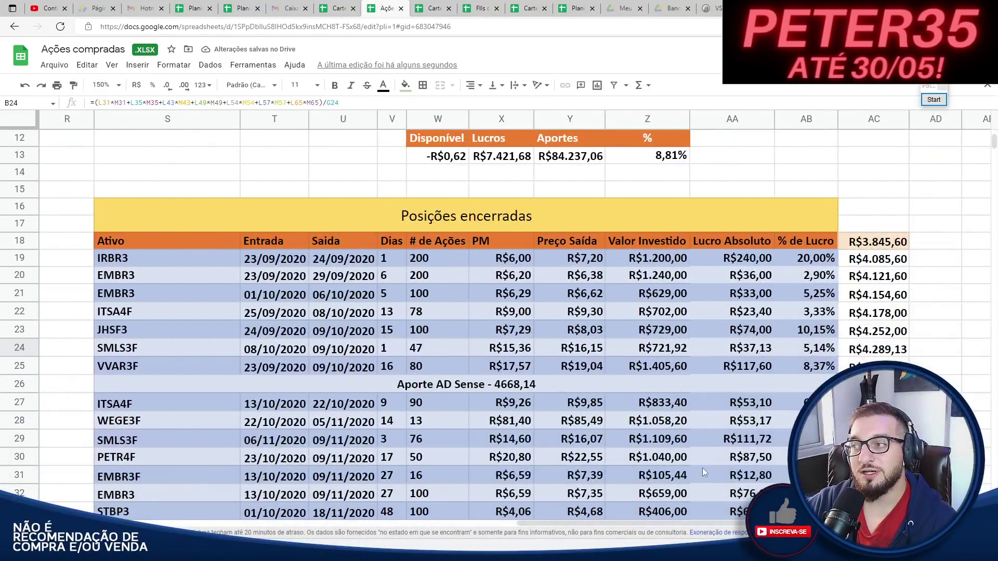
scroll(703, 468, "down", 12)
scroll(706, 463, "down", 11)
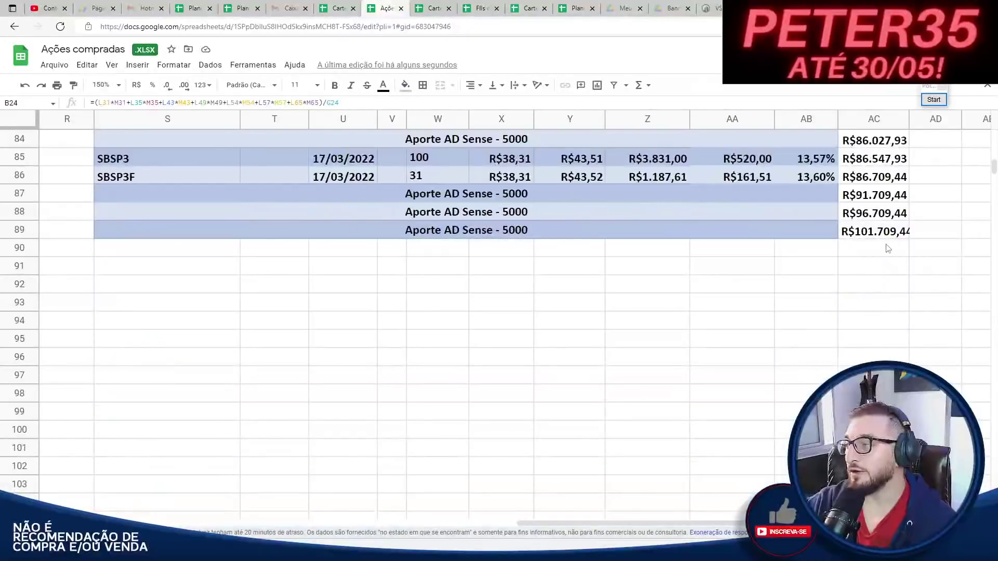
left_click(886, 235)
scroll(865, 317, "up", 18)
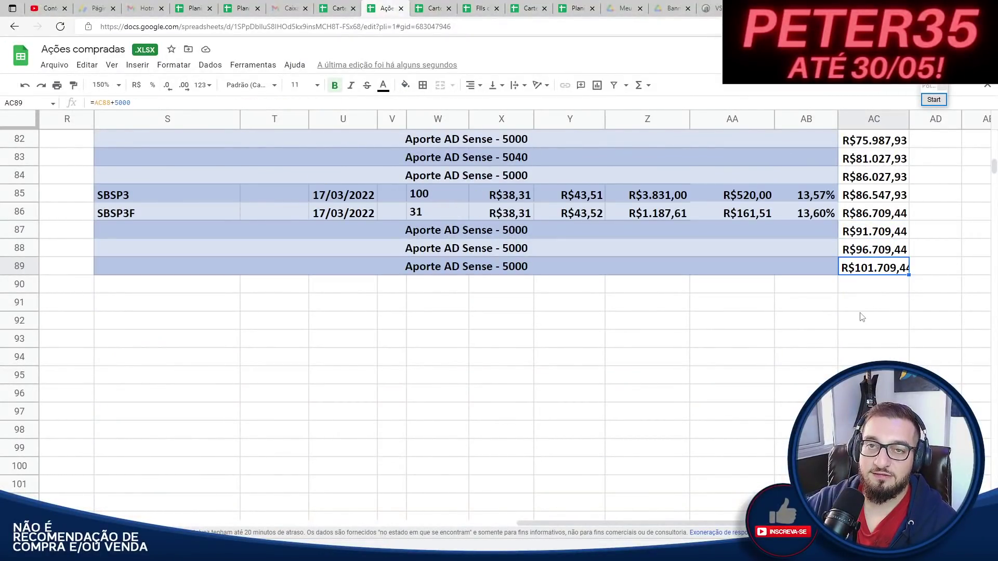
Inspect the portfolio summary cells for Aportes, Valor Real and % Carteira, reading the formula behind each
scroll(575, 249, "up", 8)
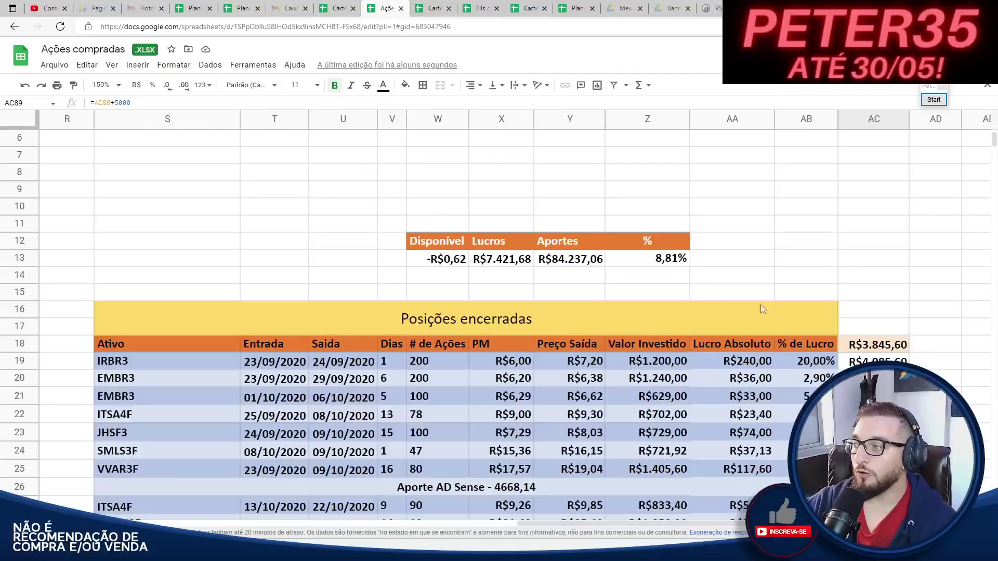
left_click(570, 258)
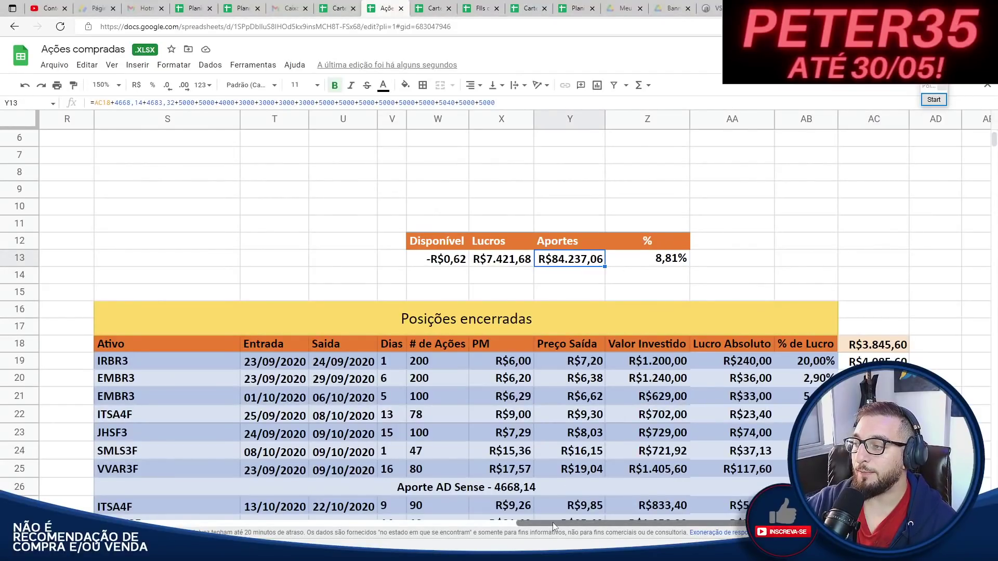
left_click_drag(553, 523, 308, 518)
left_click(495, 262)
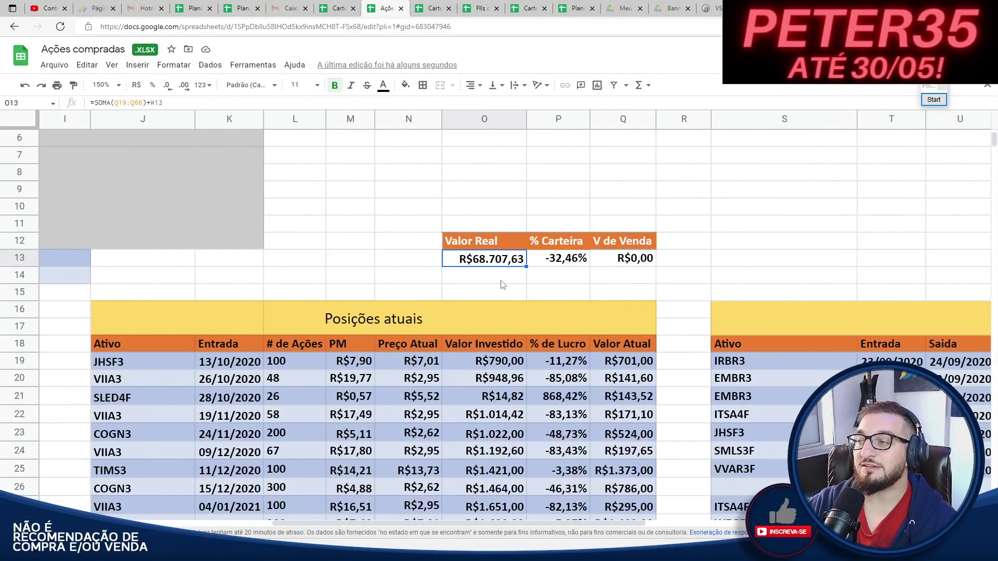
left_click(551, 263)
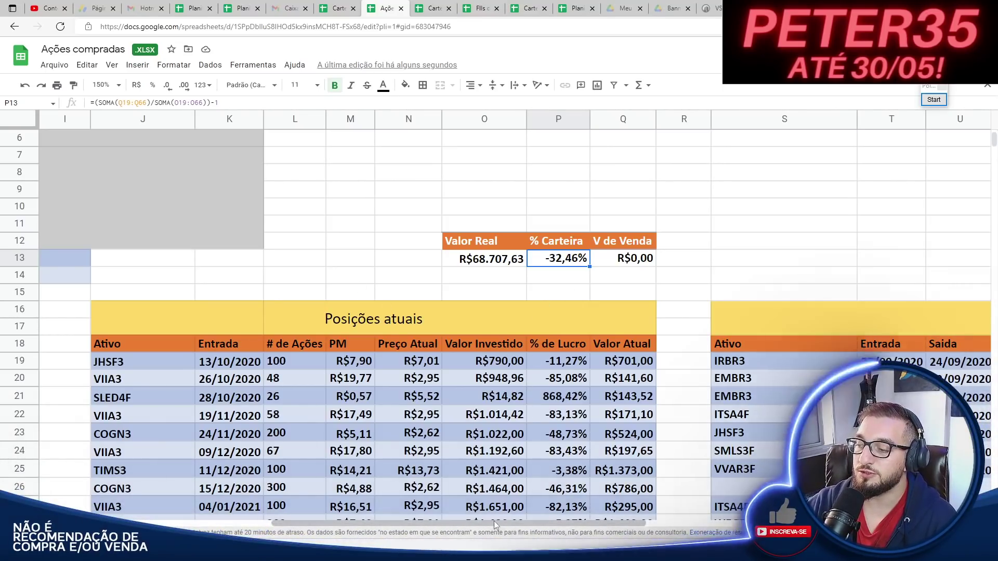
Examine the PM formulas of OIBR3, GFSA3, TPIS3 and IRBR3 in Preços Médios, plus the whole % Posição column
scroll(213, 479, "left", 8)
scroll(213, 478, "down", 5)
scroll(452, 380, "up", 1)
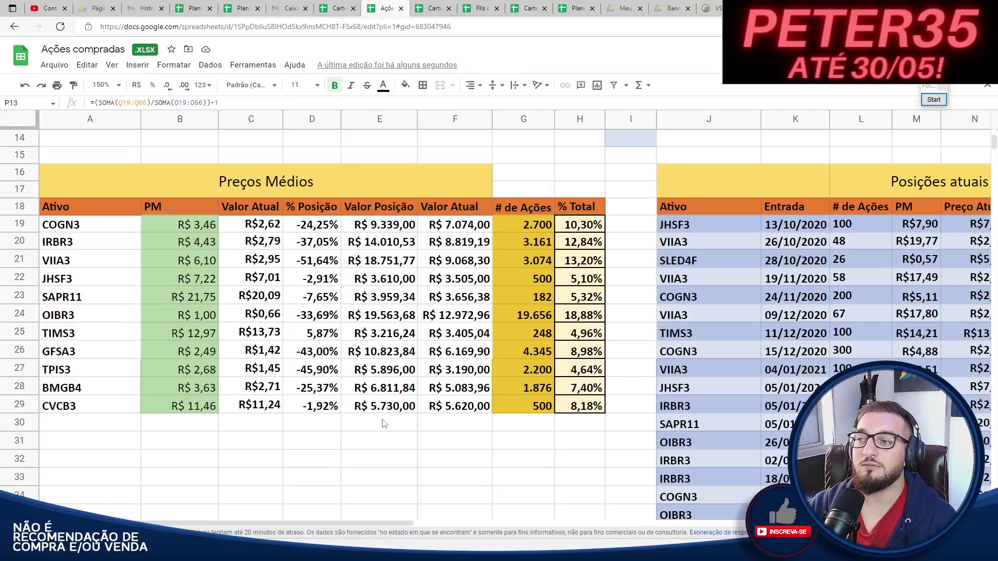
left_click(202, 265)
left_click(206, 318)
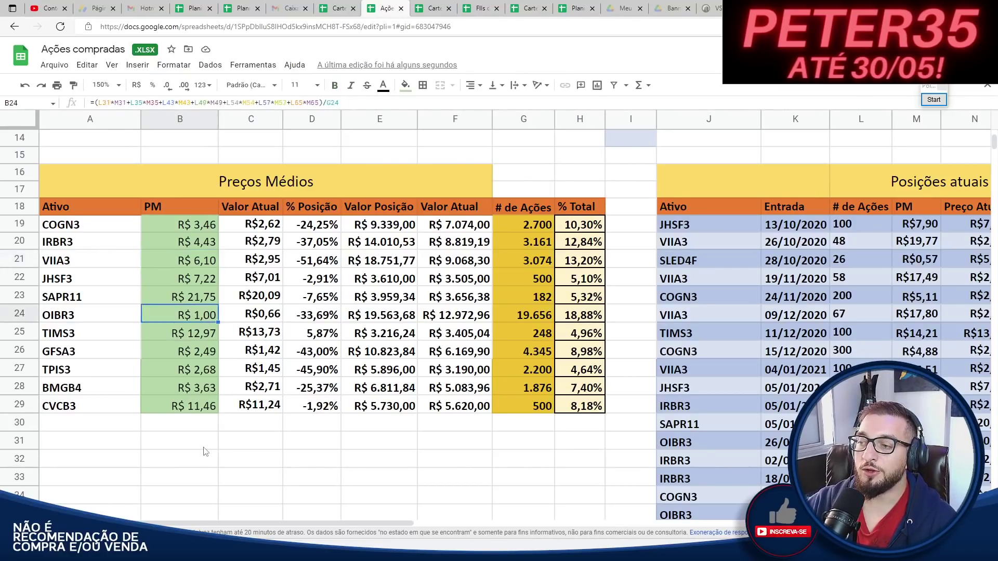
left_click(212, 356)
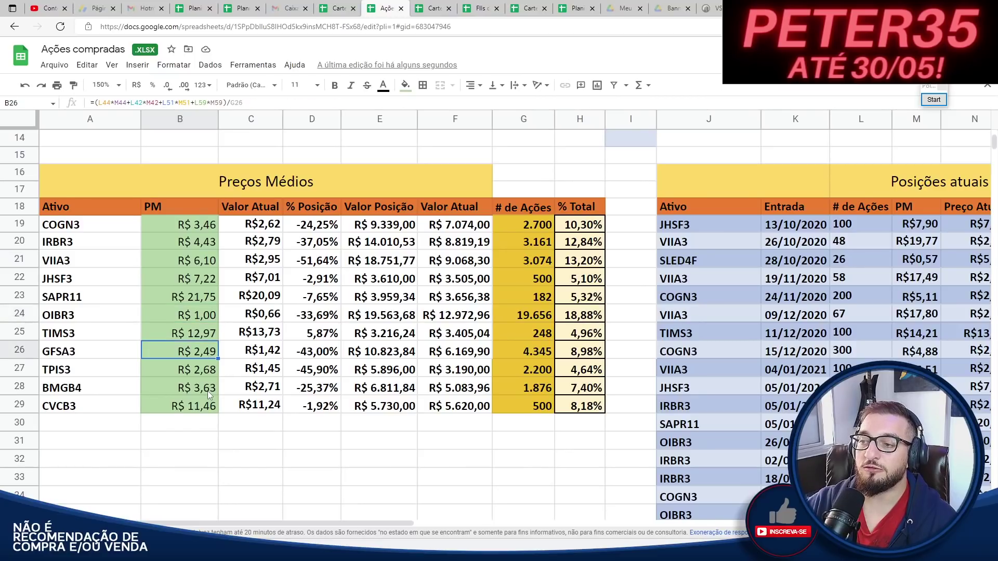
left_click(208, 374)
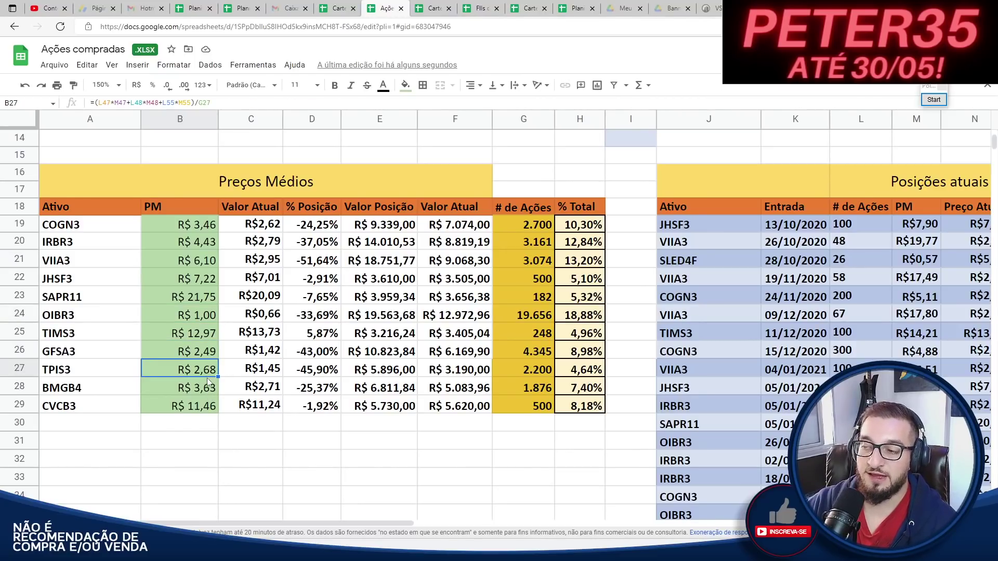
left_click(193, 240)
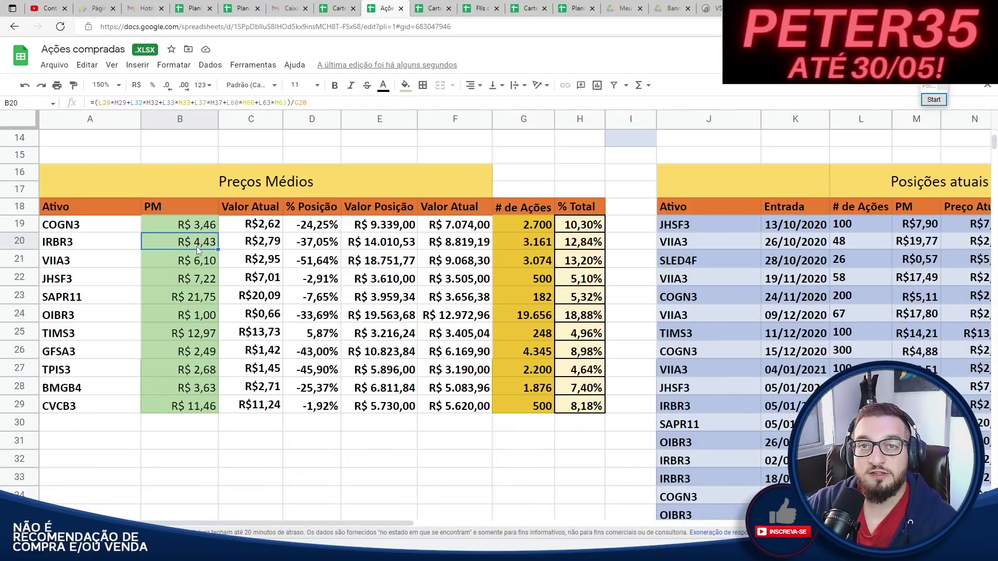
left_click_drag(331, 226, 326, 420)
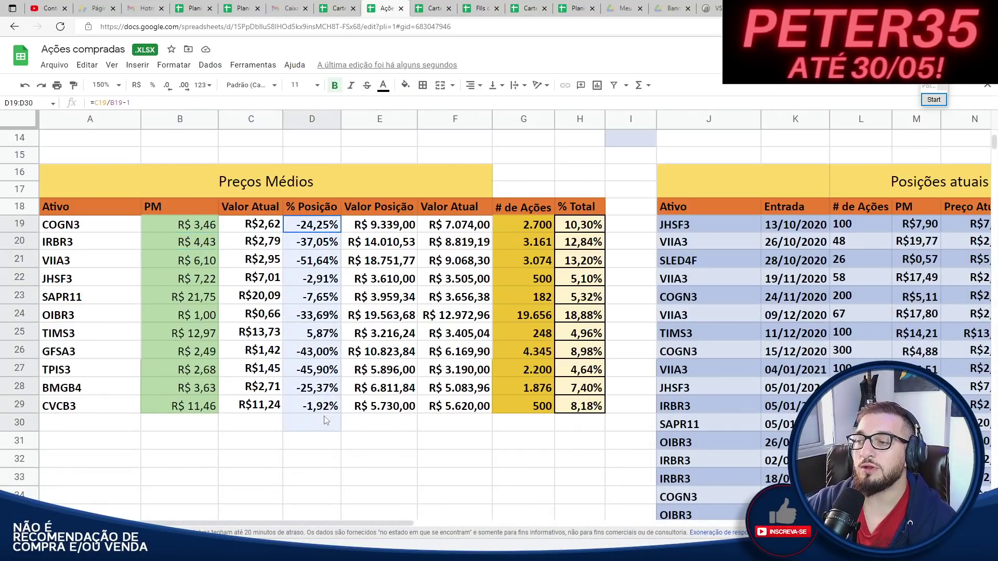
left_click(320, 457)
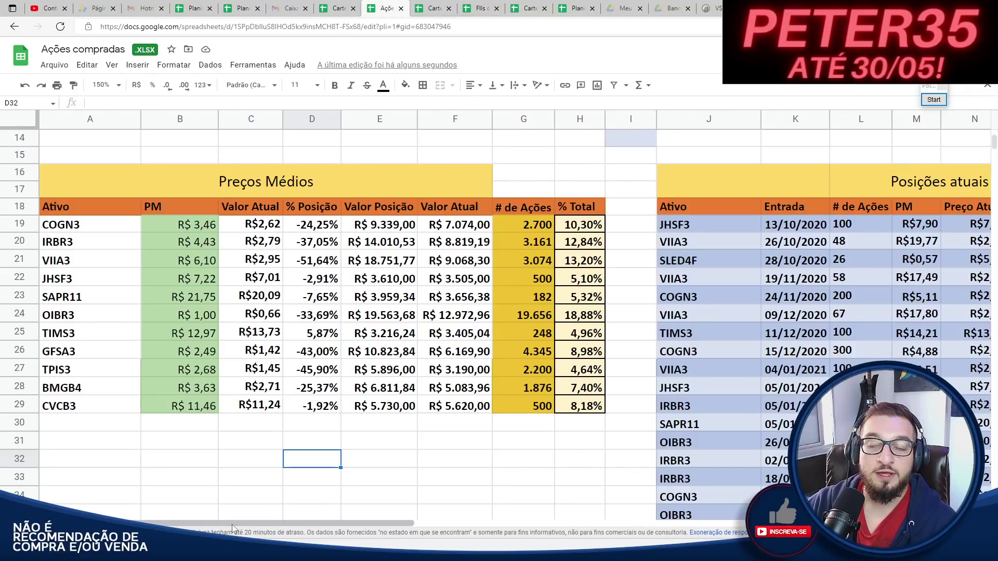
Look over the first Posições atuais entries, and check BMGB4, TIMS3 and JHSF3 in the Preços Médios table
left_click_drag(233, 523, 321, 523)
scroll(497, 456, "up", 2)
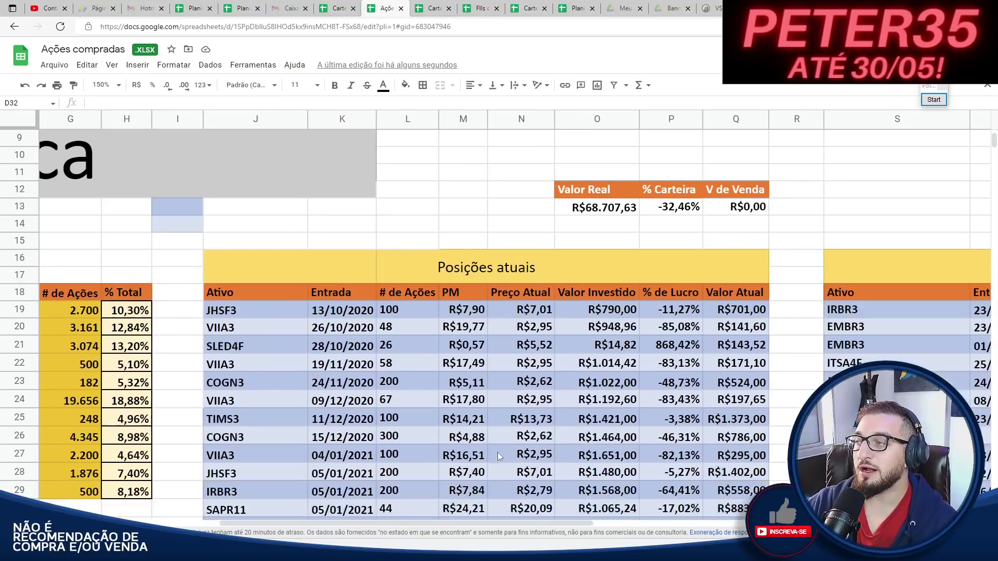
scroll(498, 457, "down", 1)
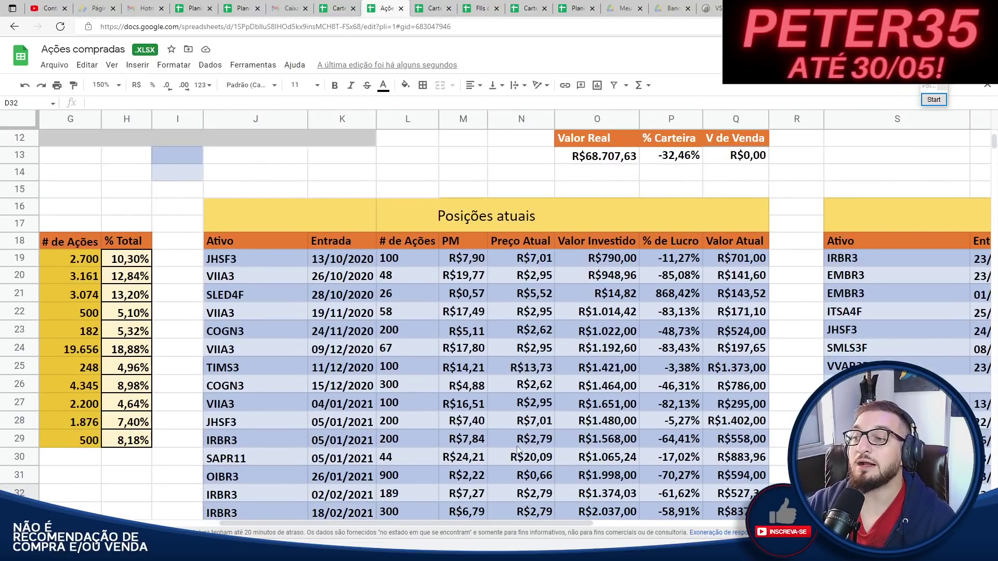
left_click_drag(321, 523, 232, 523)
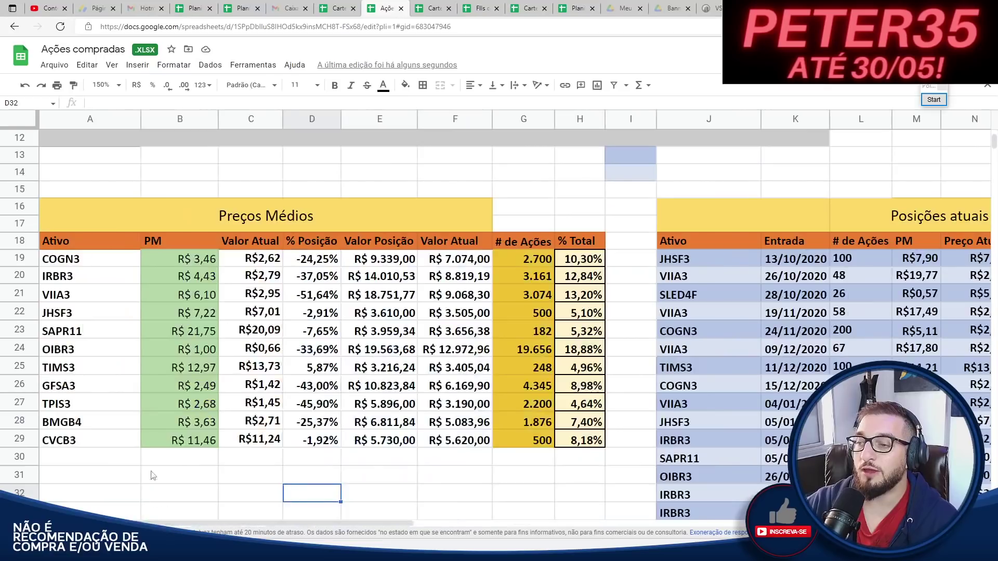
left_click(83, 424)
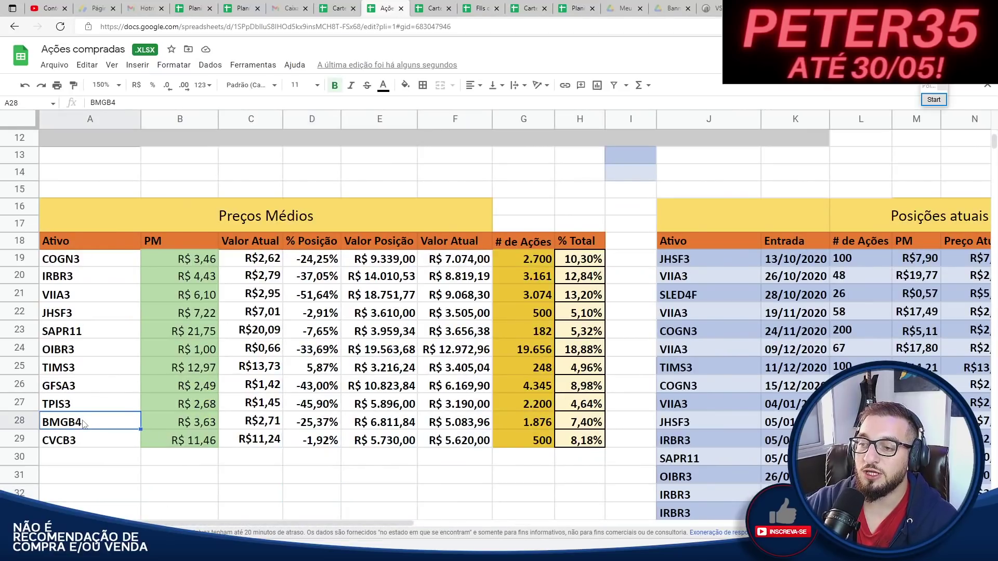
left_click(76, 372)
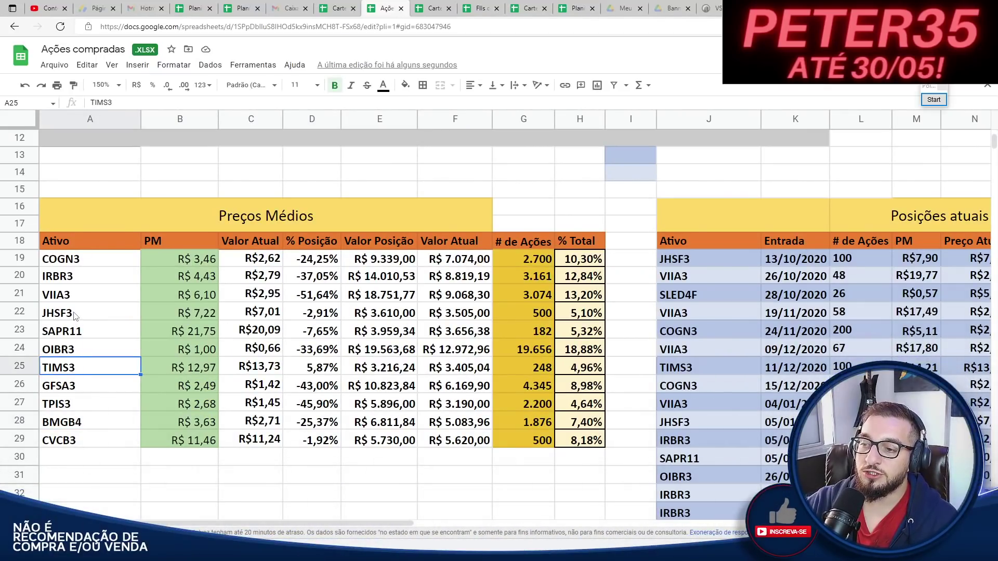
left_click(75, 316)
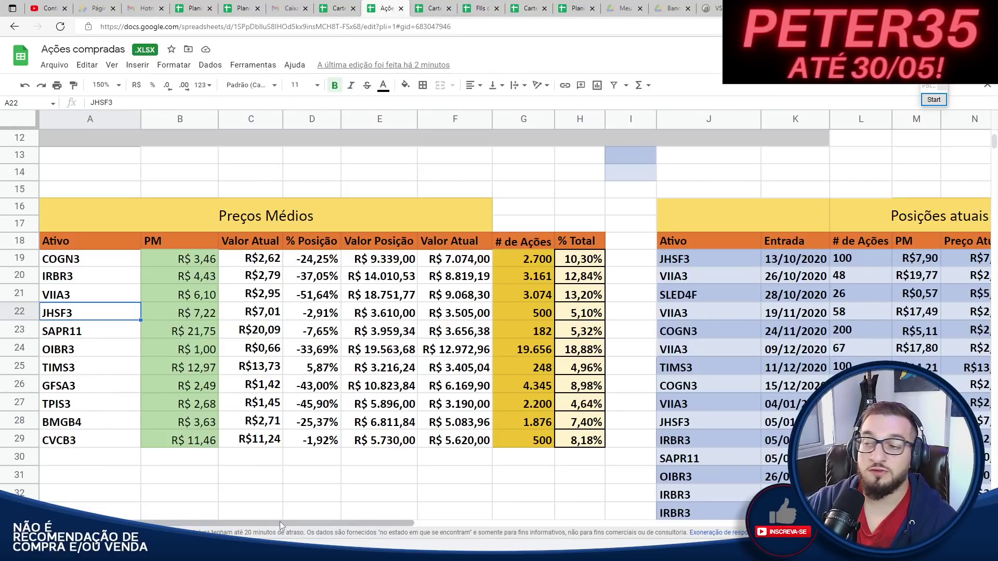
Review the Posições atuais table from its portfolio summary down to the latest purchase dated 24/05/2022
left_click_drag(280, 522, 486, 518)
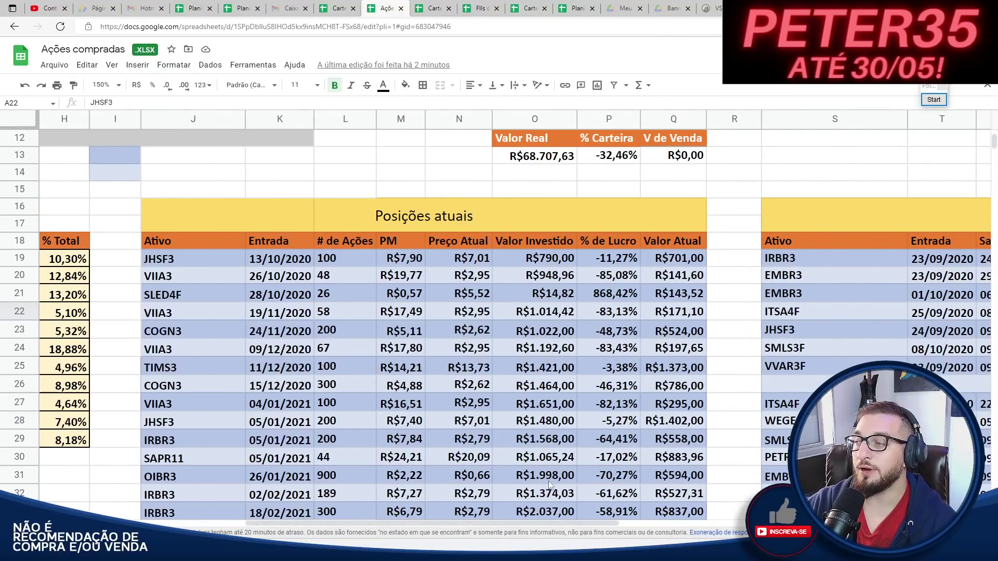
scroll(563, 476, "down", 10)
scroll(581, 475, "up", 12)
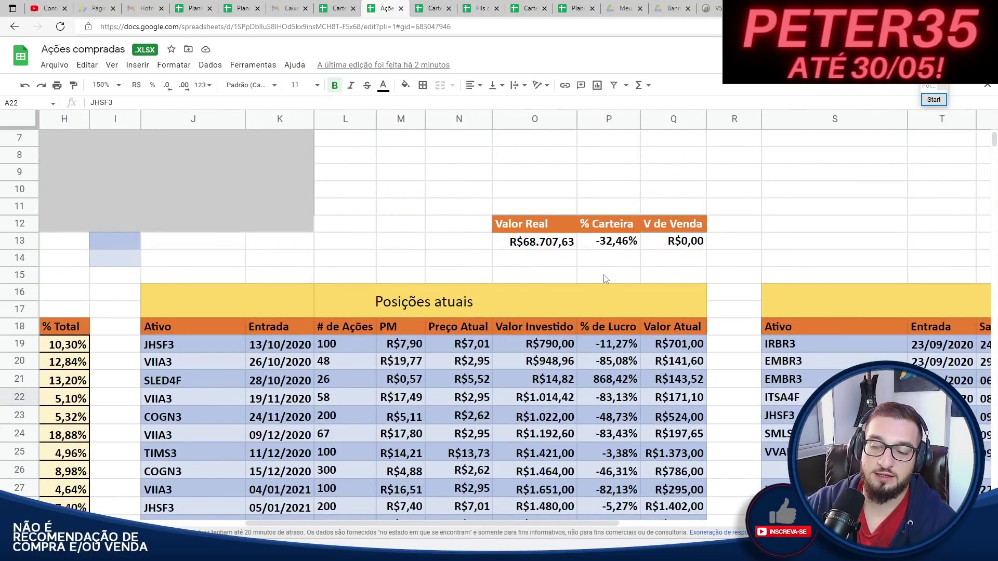
scroll(576, 333, "down", 7)
scroll(570, 340, "down", 7)
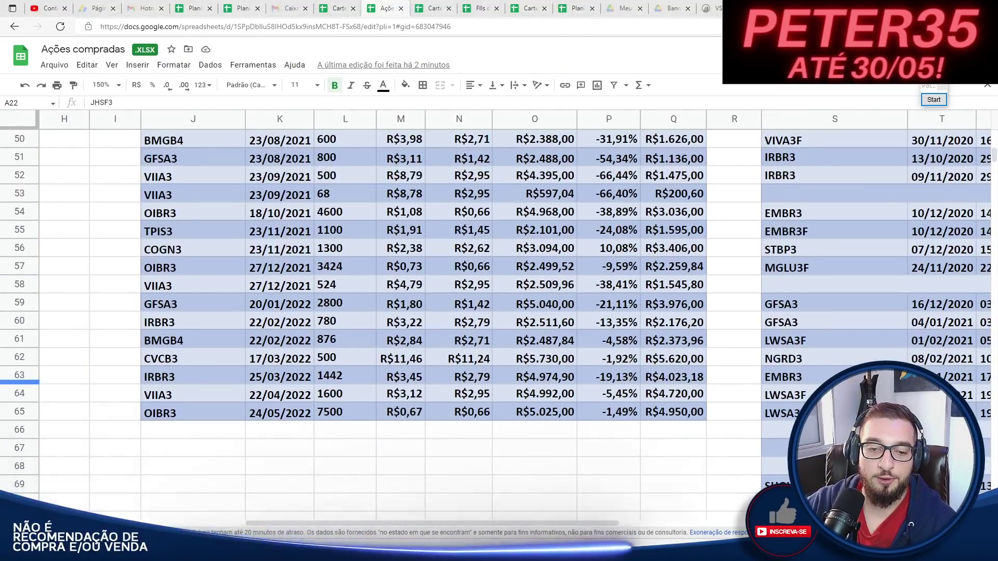
Switch to the trading platform, open the OIBR3 chart and set its timeframe to 1 day
key("alt+Tab")
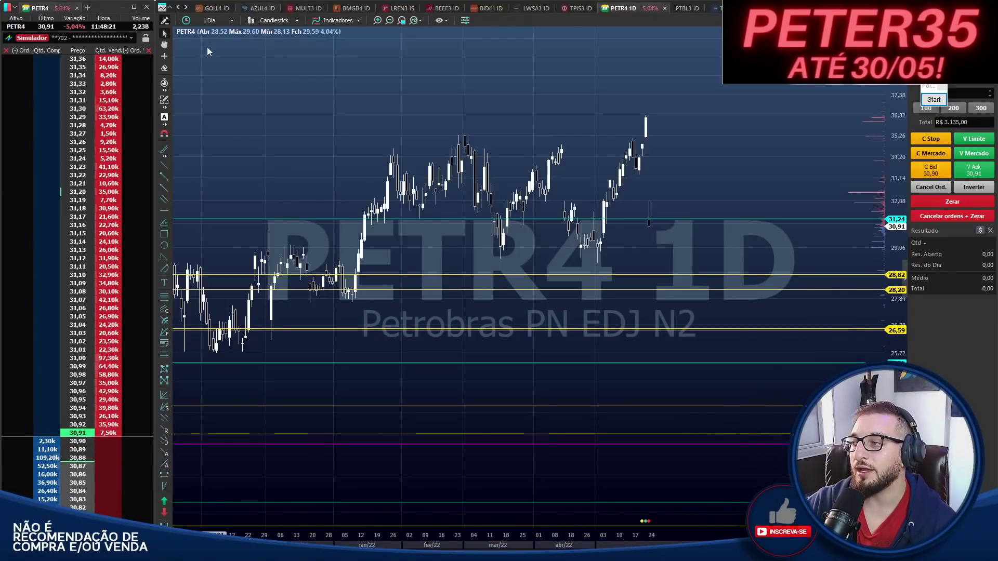
left_click(179, 8)
left_click(179, 8)
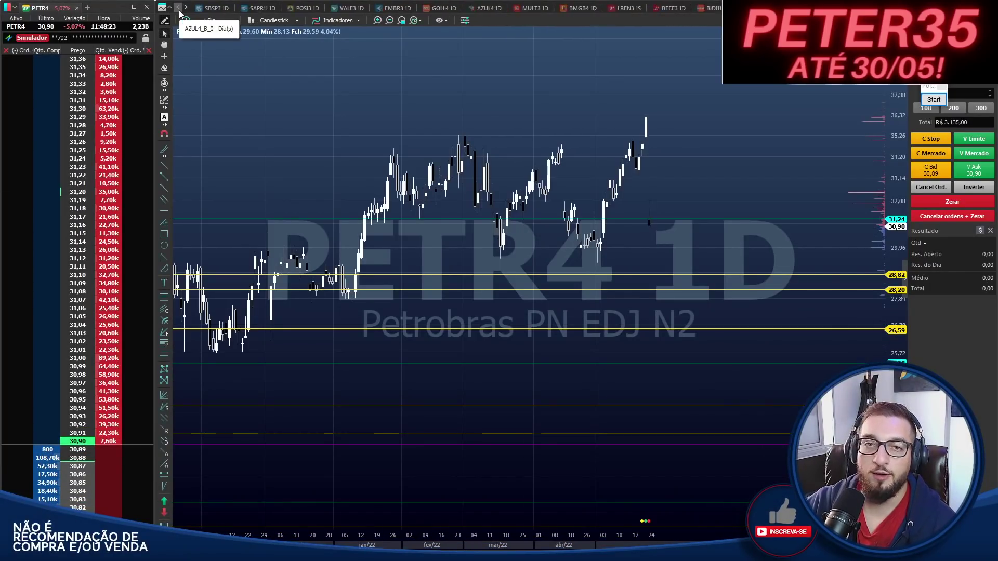
left_click(178, 8)
left_click(178, 8)
left_click(178, 7)
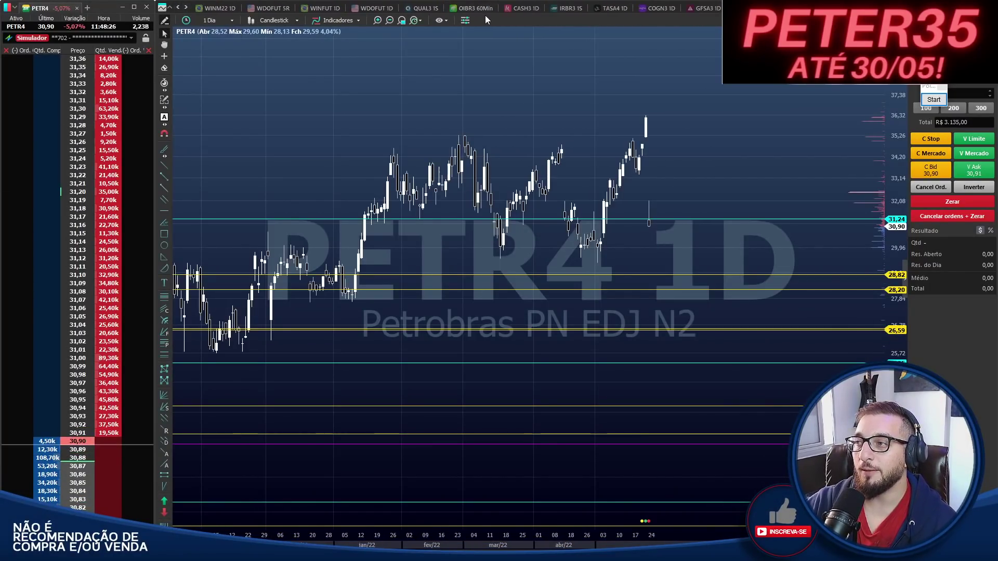
left_click(472, 9)
type("1d")
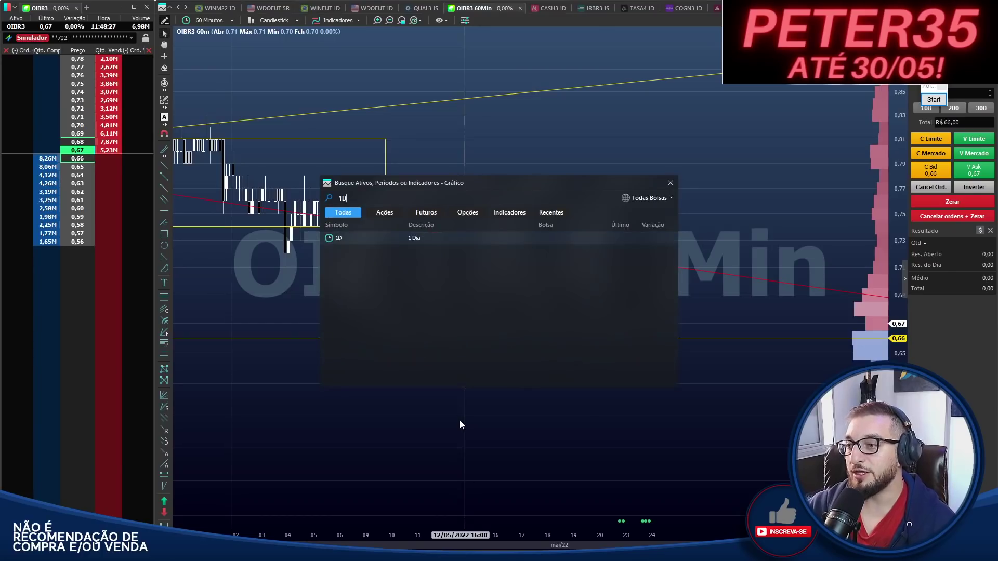
key("Return")
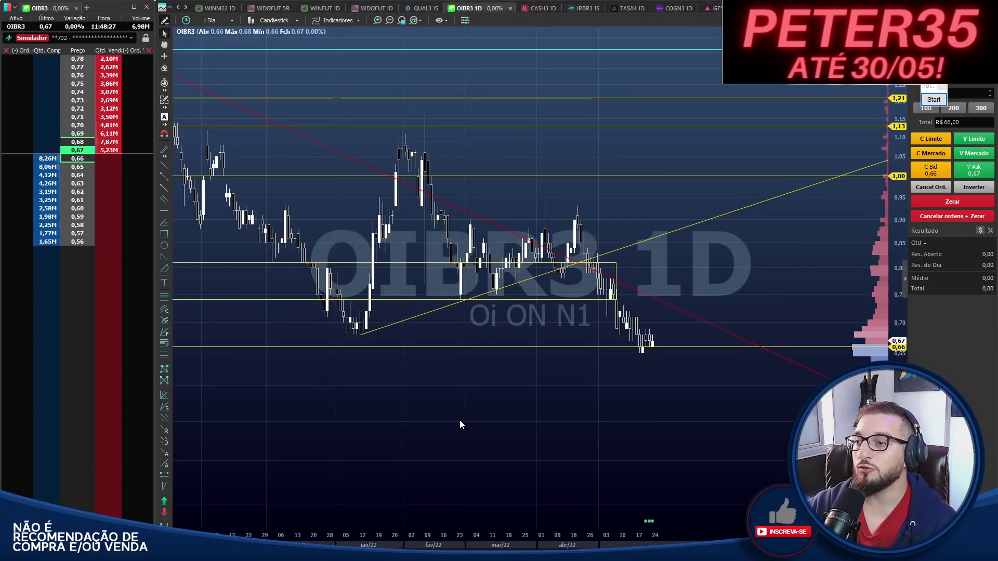
View the WINFUT daily chart, and examine the most recent candles of the OIBR3 daily chart up close
left_click(320, 7)
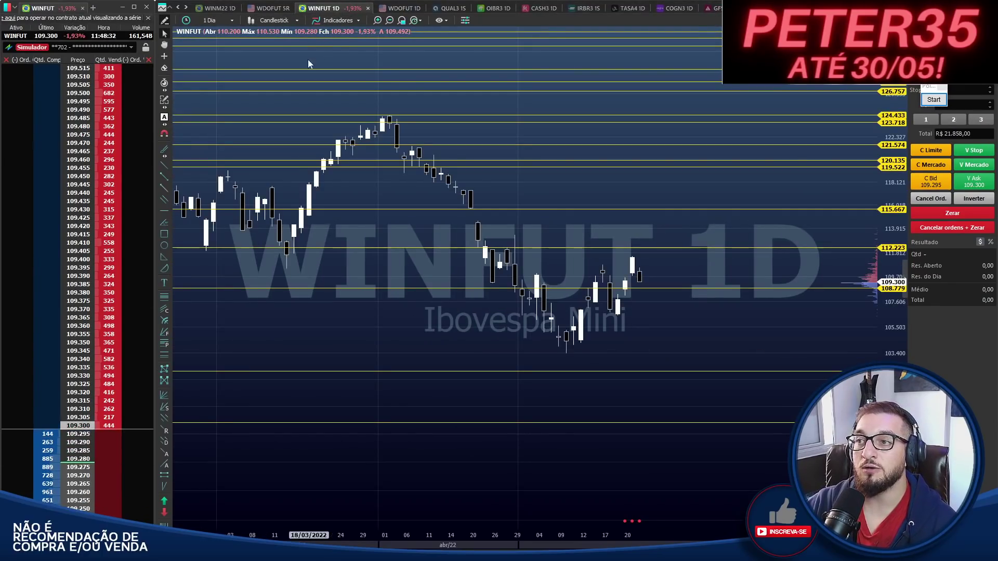
left_click(499, 8)
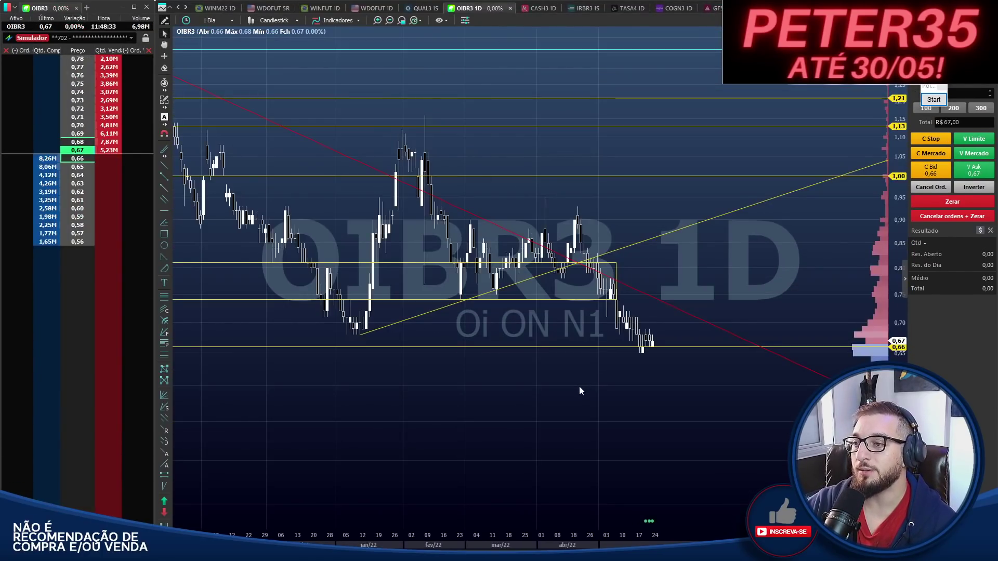
scroll(572, 385, "up", 3)
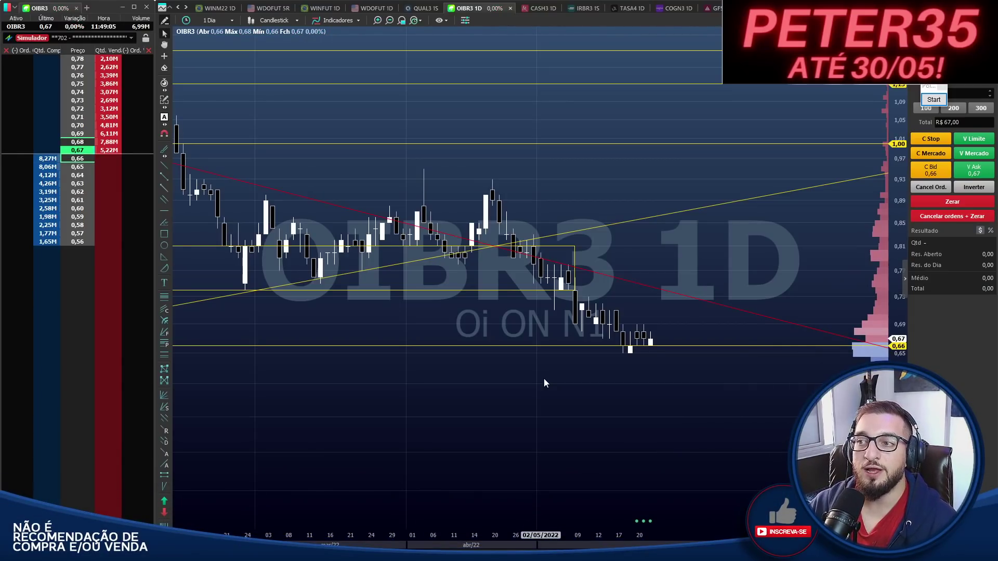
Return to the Ações compradas spreadsheet and examine the OIBR3 row and the whole list of Preços Médios assets
key("alt+Tab")
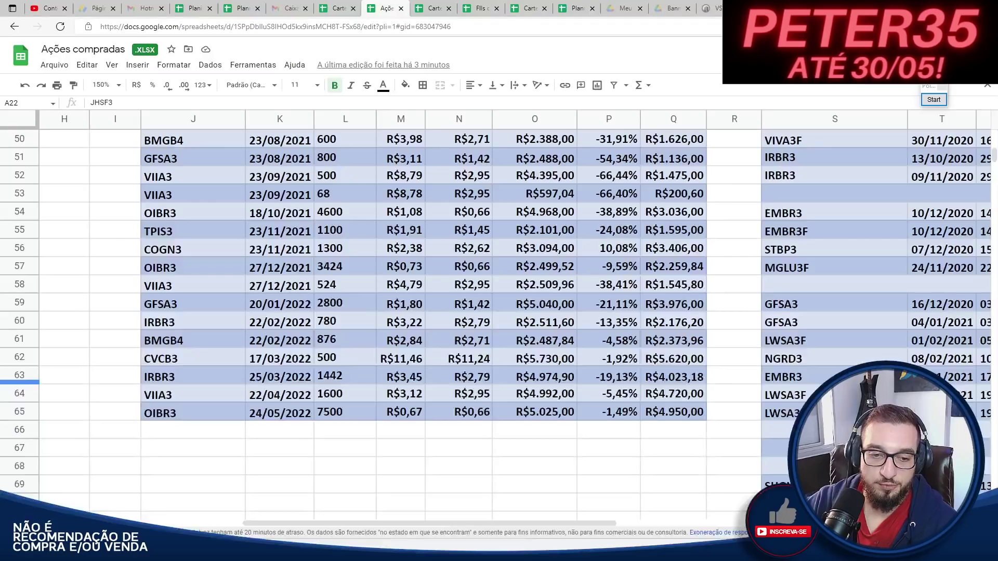
scroll(213, 401, "up", 2)
left_click_drag(439, 530, 338, 527)
scroll(167, 462, "up", 10)
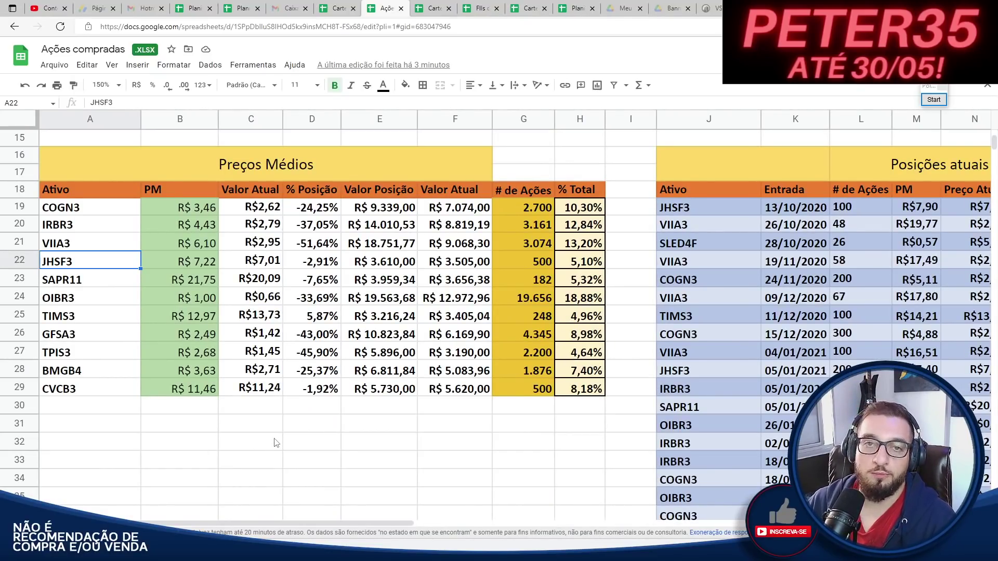
left_click(104, 300)
left_click_drag(72, 300, 523, 300)
left_click_drag(89, 395, 458, 213)
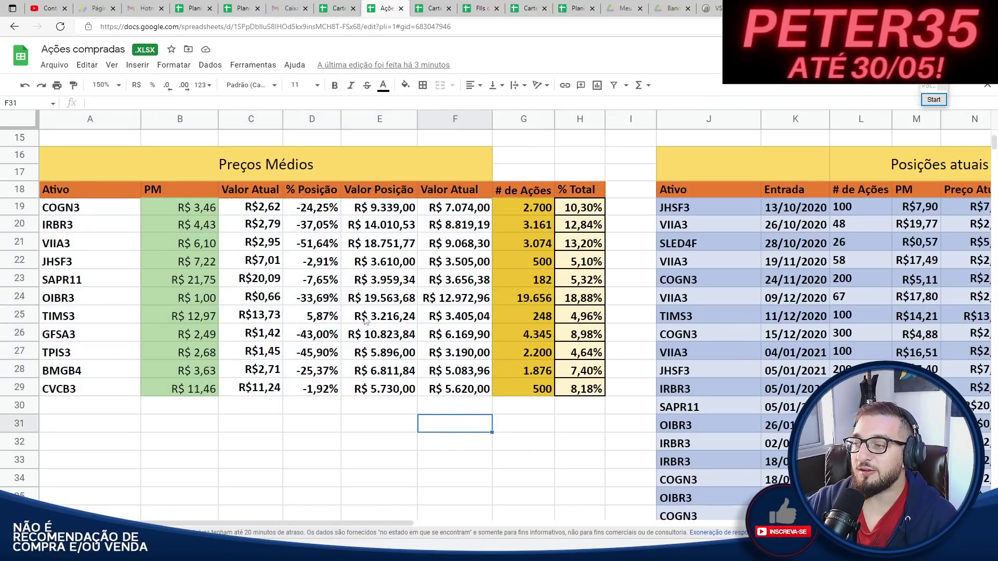
Compare the TIMS3, SAPR11, JHSF3, CVCB3, TPIS3 and BMGB4 rows in Preços Médios, from asset to current value
left_click_drag(107, 317, 474, 318)
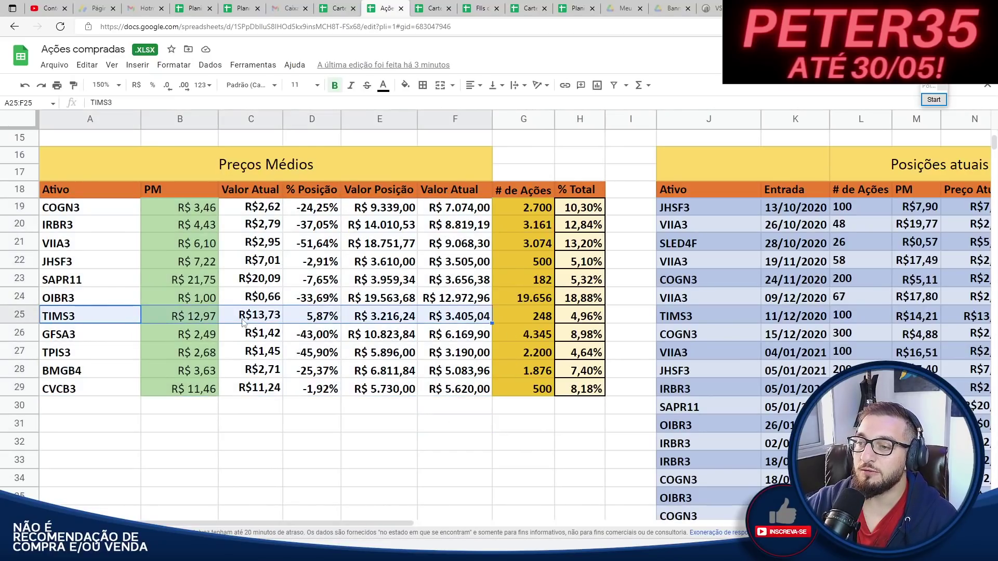
left_click_drag(73, 285, 457, 280)
left_click_drag(67, 268, 464, 268)
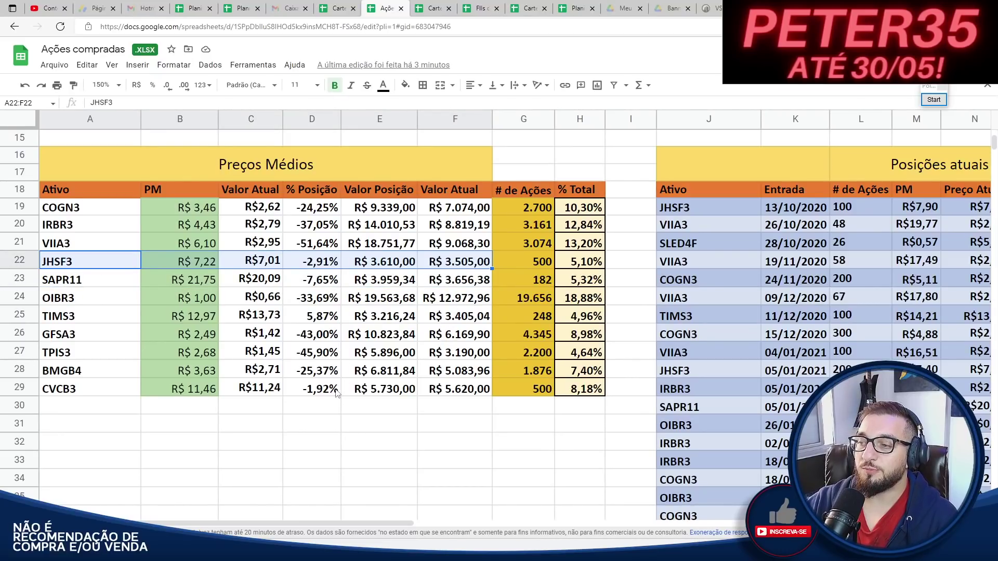
left_click_drag(62, 390, 457, 390)
left_click_drag(97, 358, 458, 355)
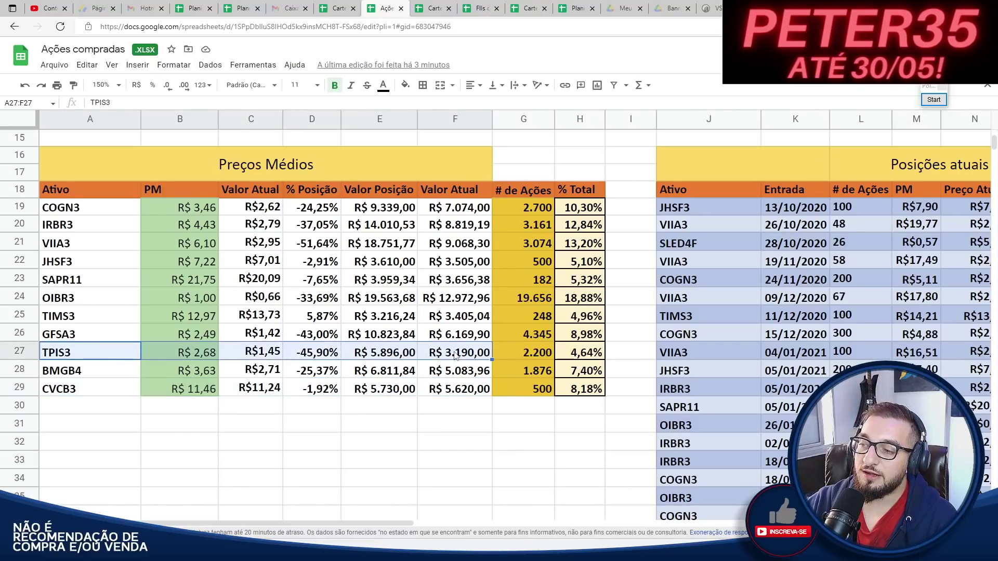
left_click_drag(95, 371, 456, 370)
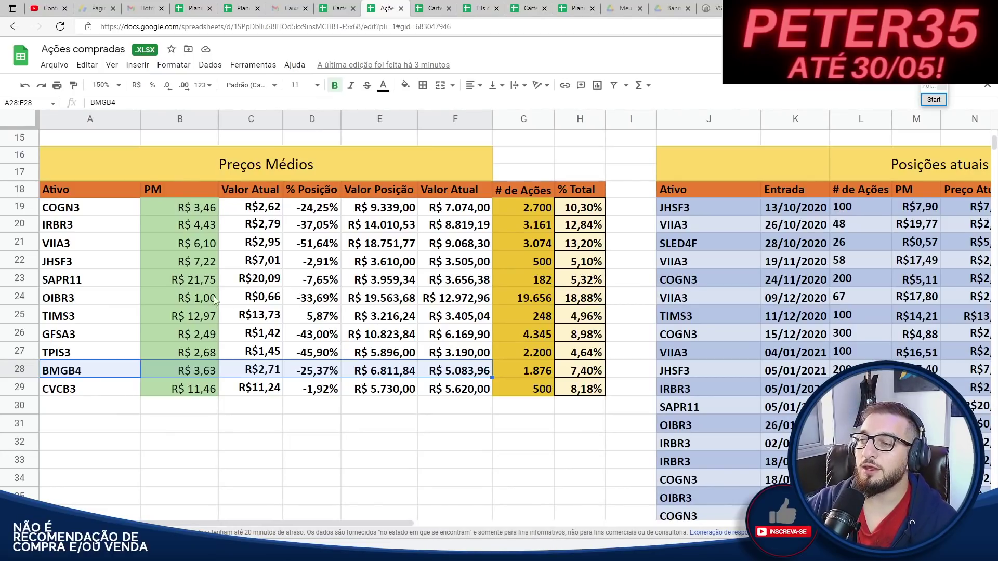
Highlight the OIBR3 row in Preços Médios, and examine the Posições atuais purchases down to the latest entries
left_click_drag(90, 303, 507, 295)
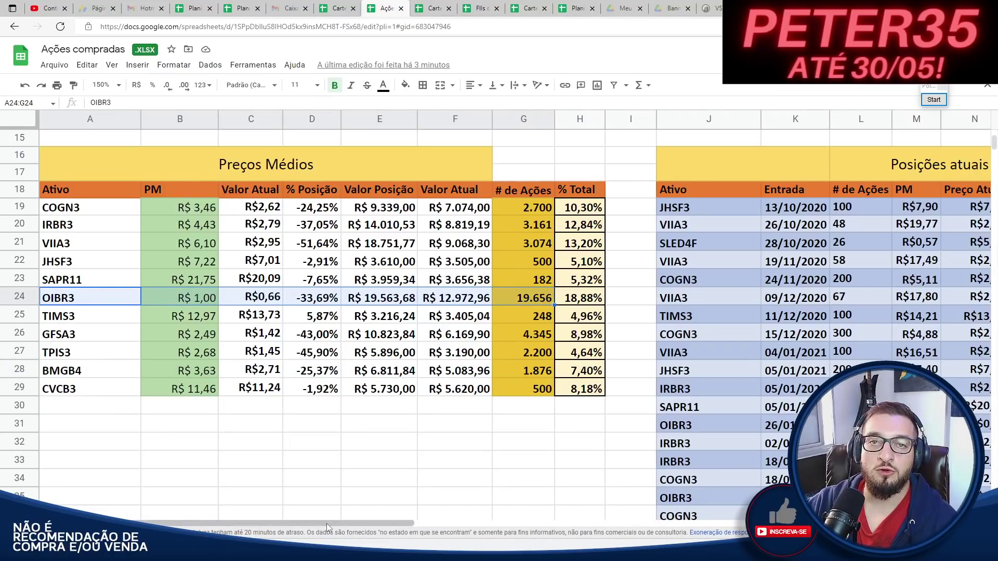
left_click_drag(326, 523, 451, 523)
scroll(541, 478, "up", 3)
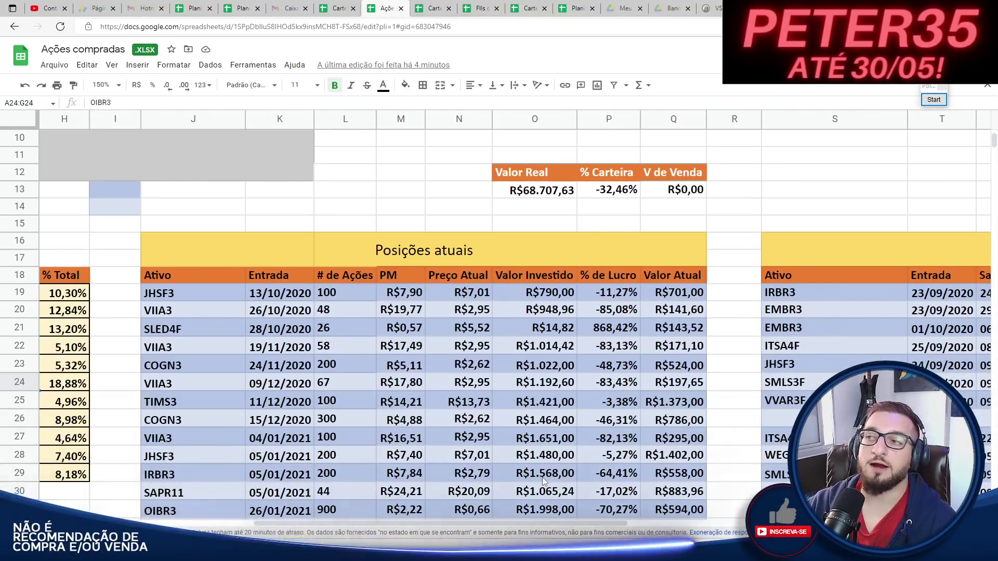
scroll(541, 477, "down", 10)
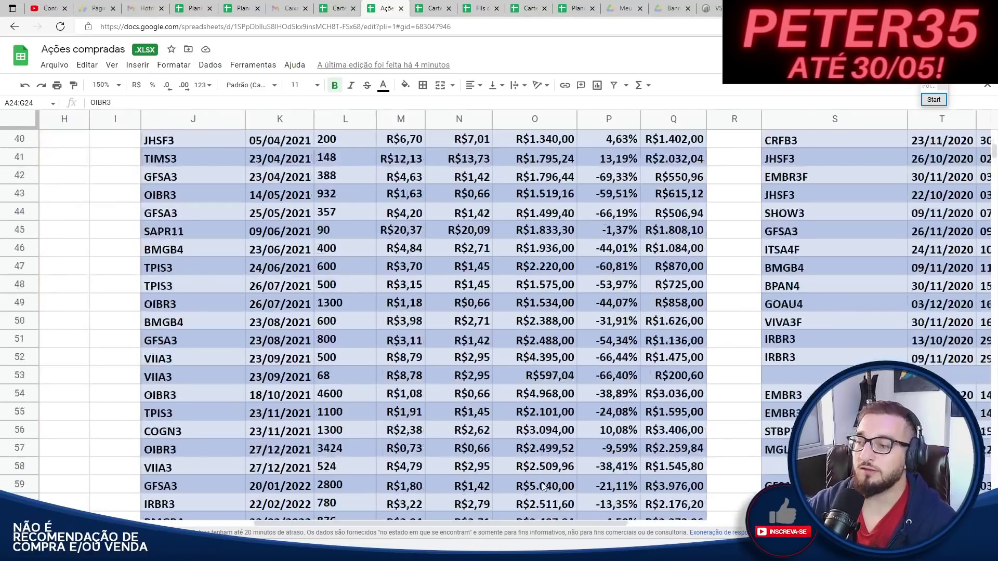
scroll(551, 485, "down", 3)
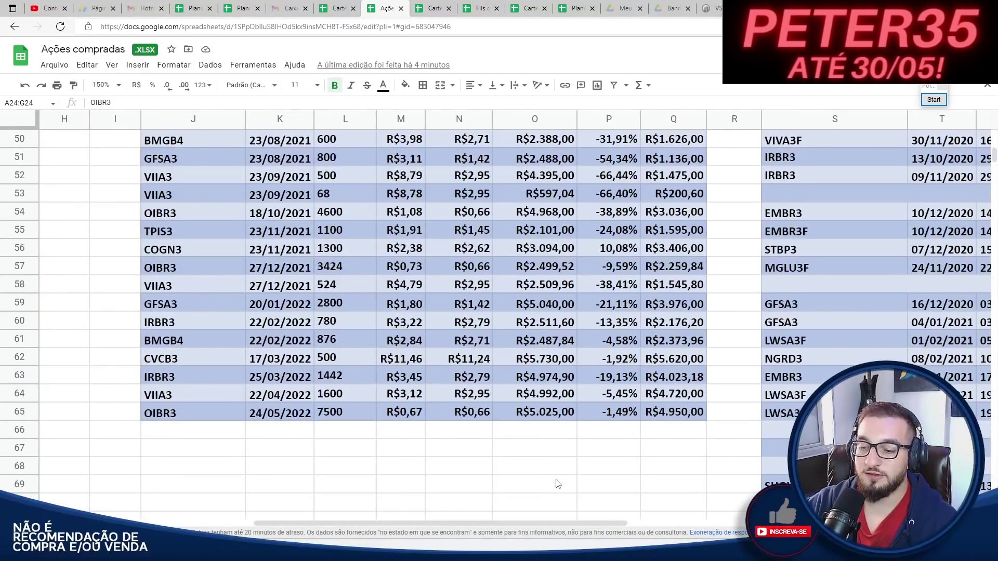
scroll(557, 484, "down", 2)
scroll(559, 486, "up", 1)
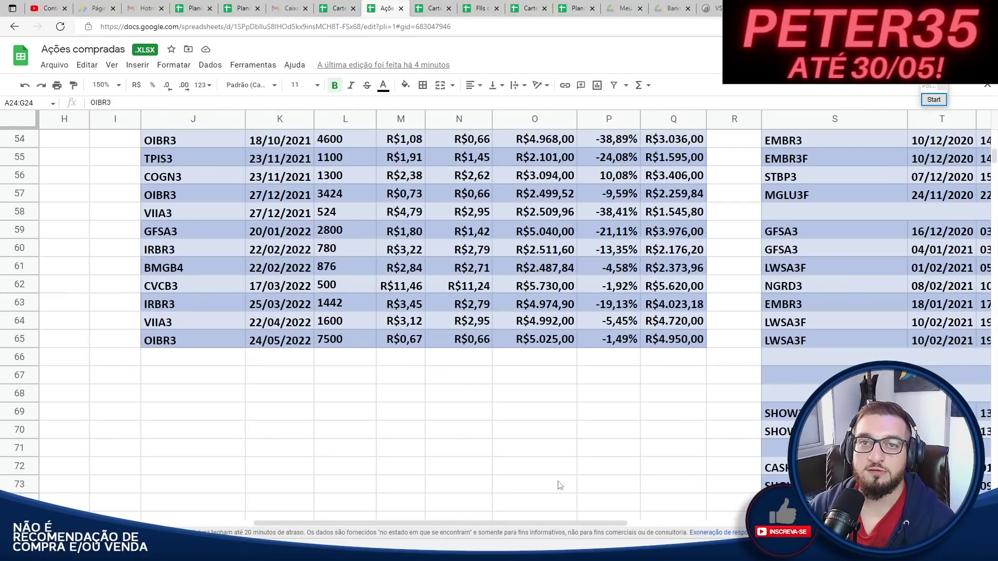
scroll(559, 485, "up", 3)
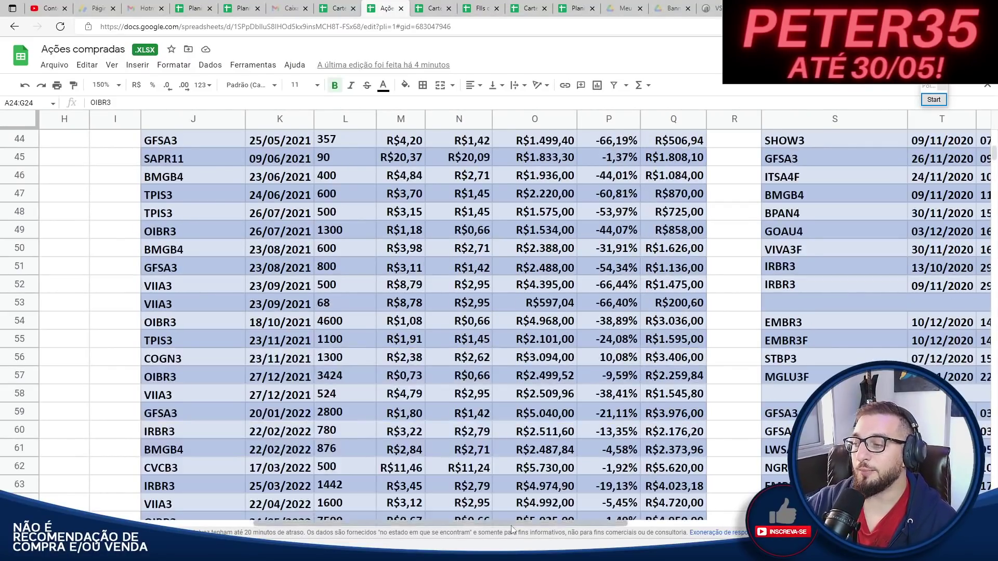
Return to Preços Médios and examine the CVCB3 row from asset to current value, including its % Posição formula
left_click_drag(513, 523, 399, 522)
scroll(222, 455, "up", 5)
scroll(222, 455, "up", 3)
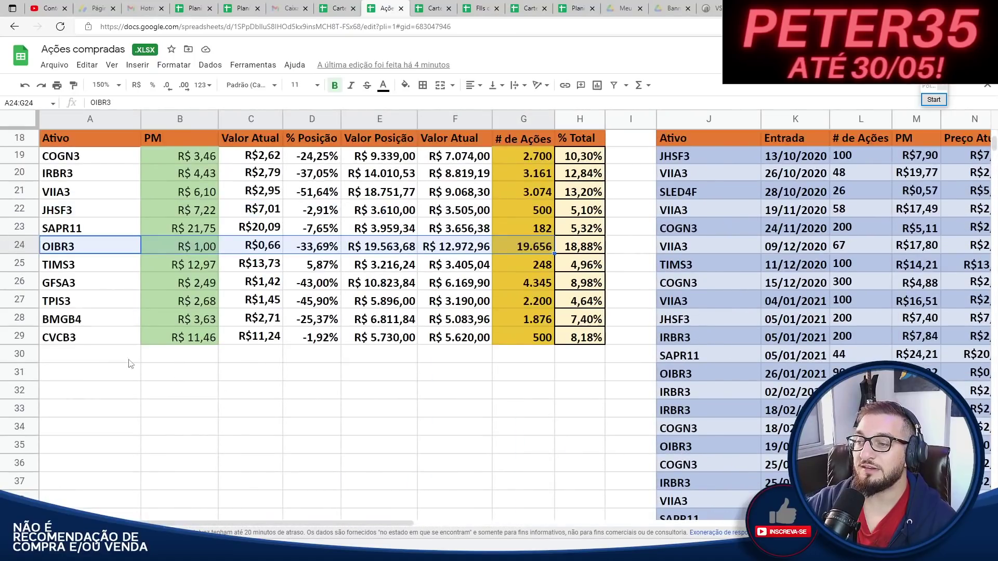
left_click_drag(78, 337, 462, 340)
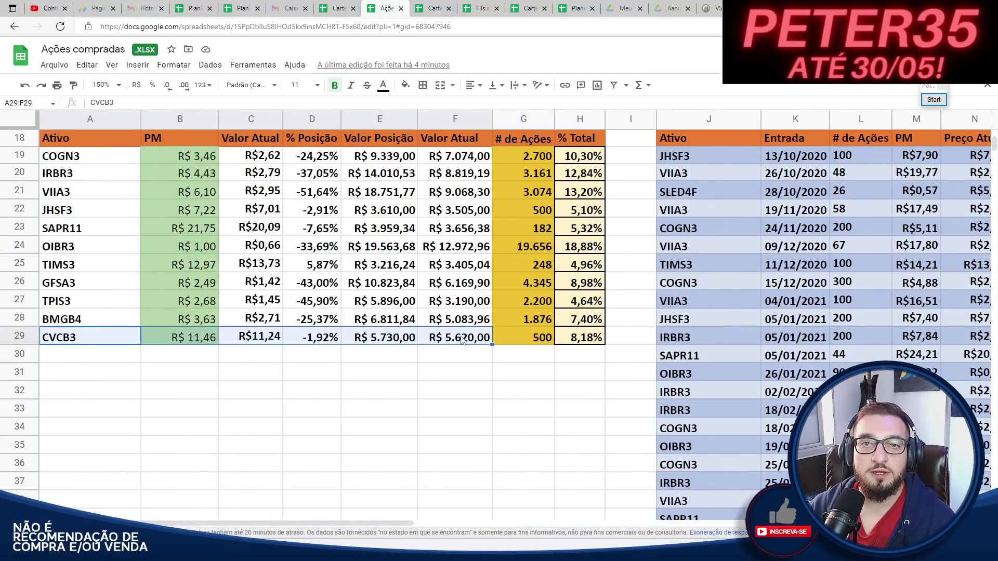
left_click(312, 389)
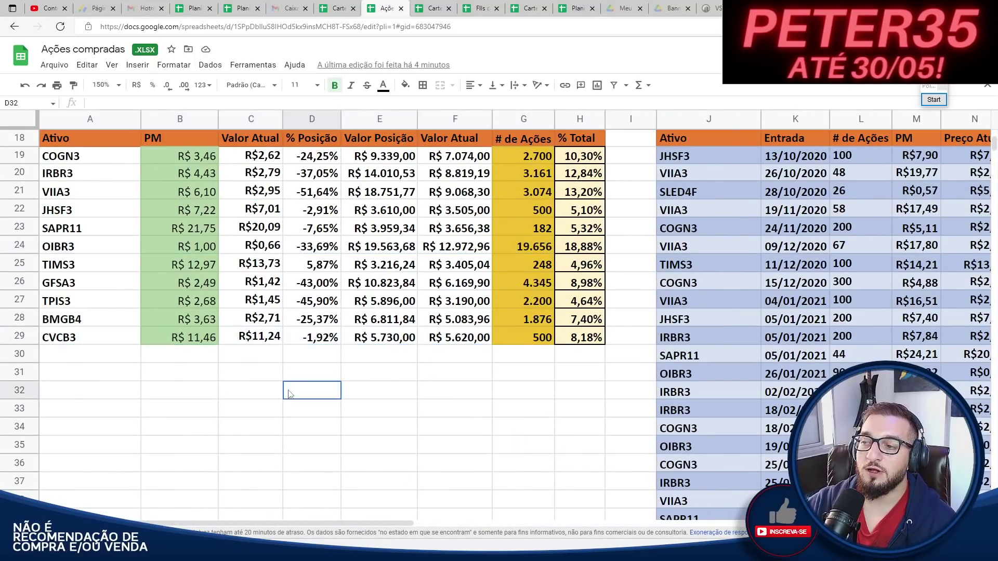
left_click(317, 342)
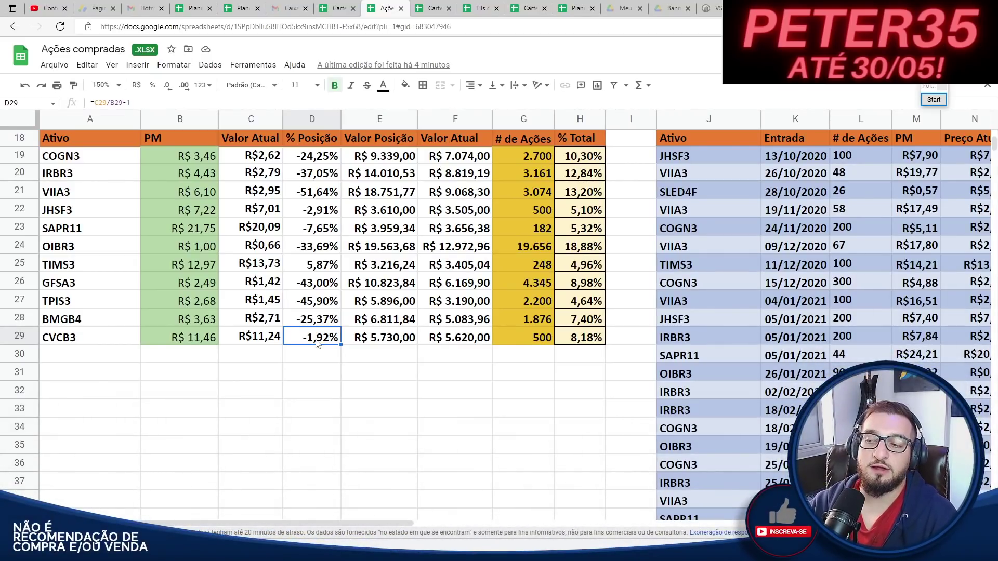
left_click_drag(104, 341, 459, 342)
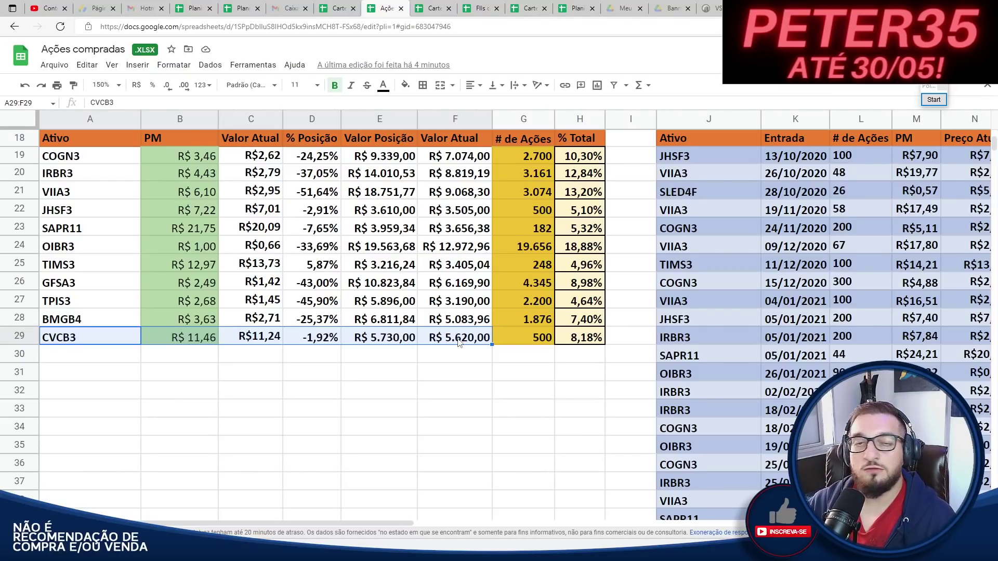
left_click(319, 341)
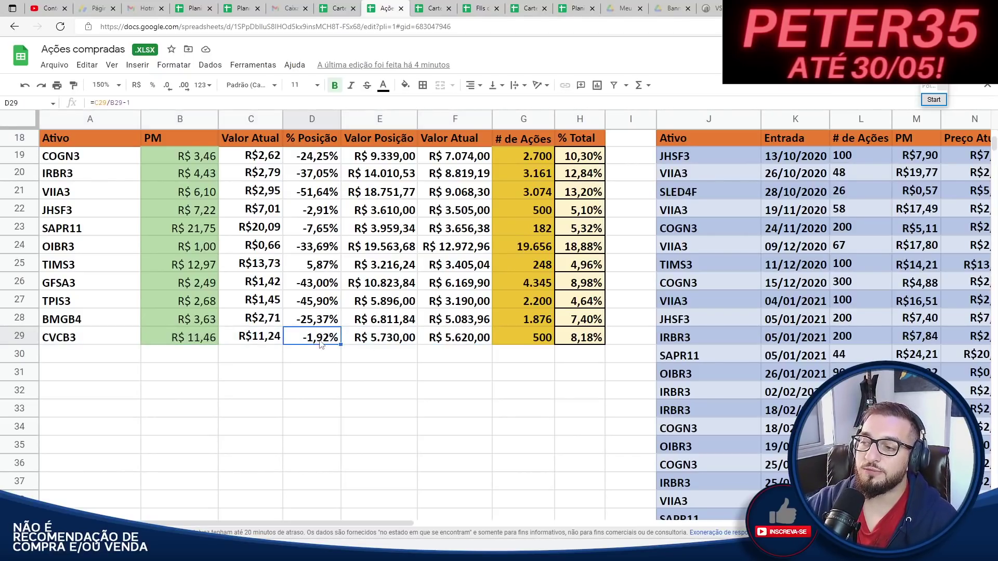
left_click_drag(140, 341, 483, 342)
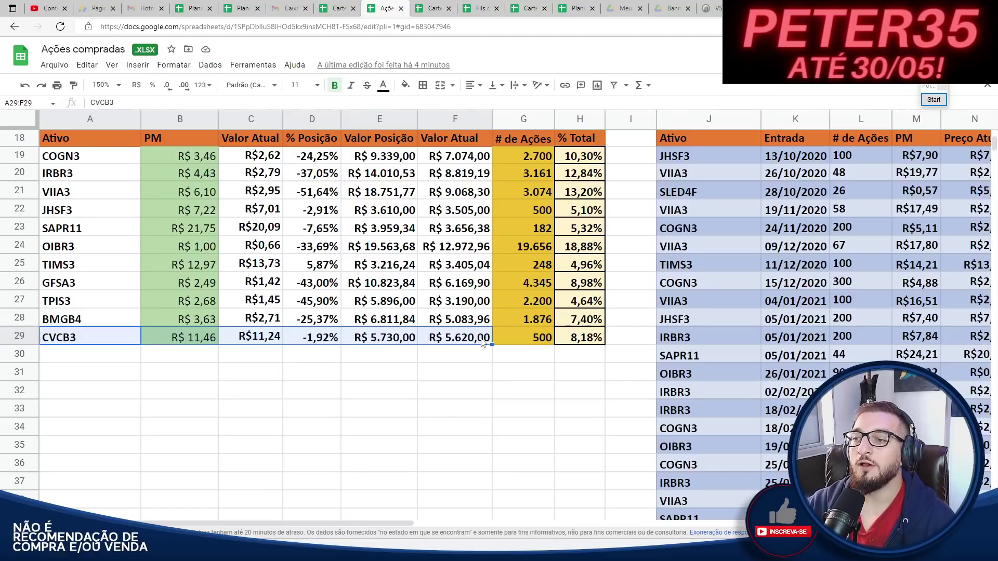
scroll(482, 342, "up", 1)
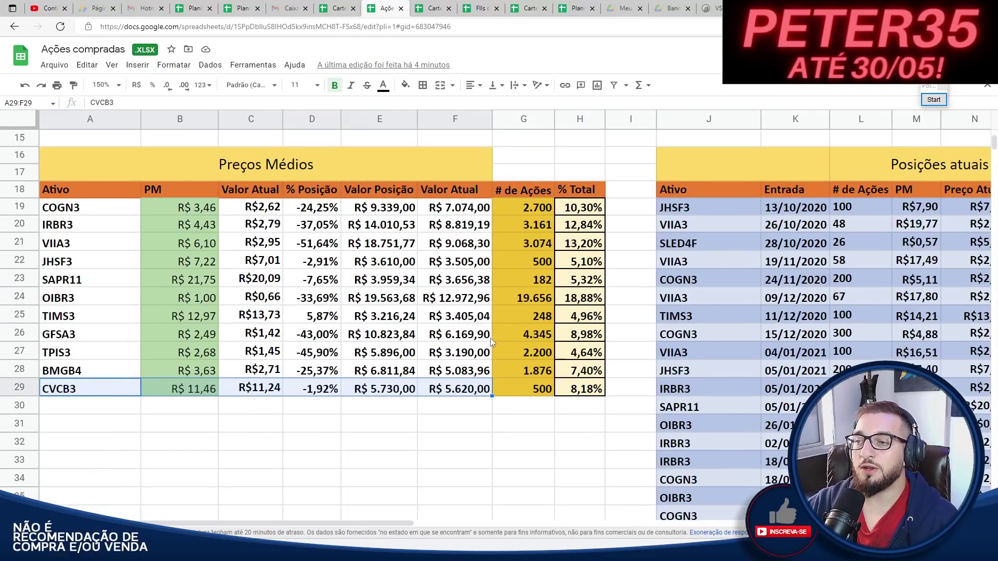
scroll(491, 338, "down", 1)
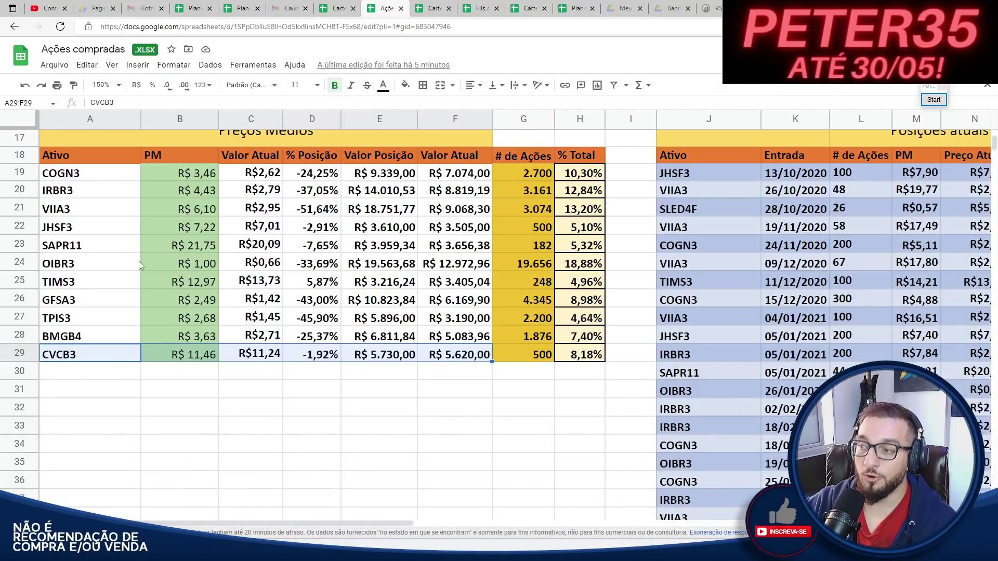
Inspect the SOMA formula behind the OIBR3 number of shares and the purchases it references in Posições atuais, leaving the formula unedited
left_click(548, 265)
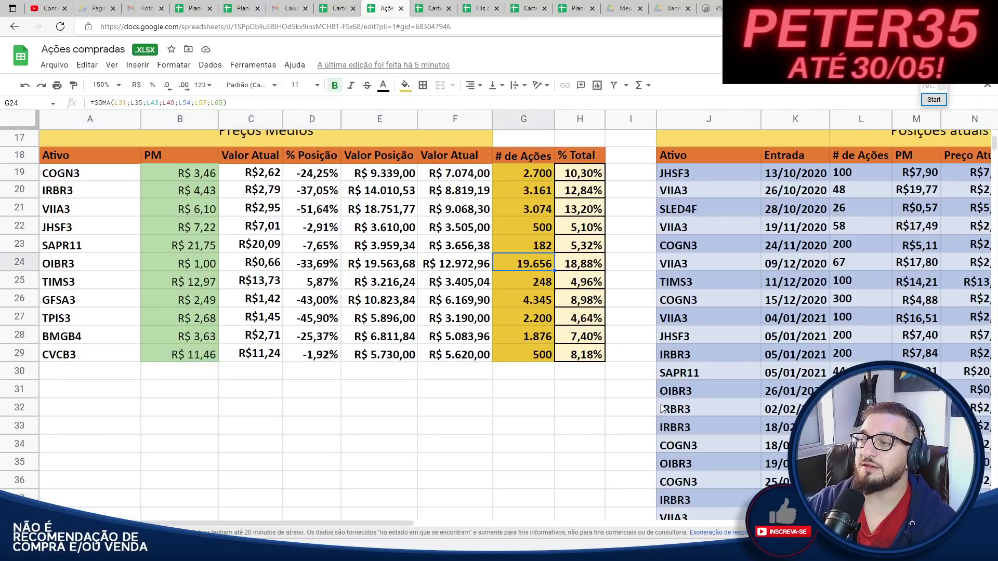
key("F2")
scroll(739, 372, "down", 4)
scroll(738, 369, "down", 8)
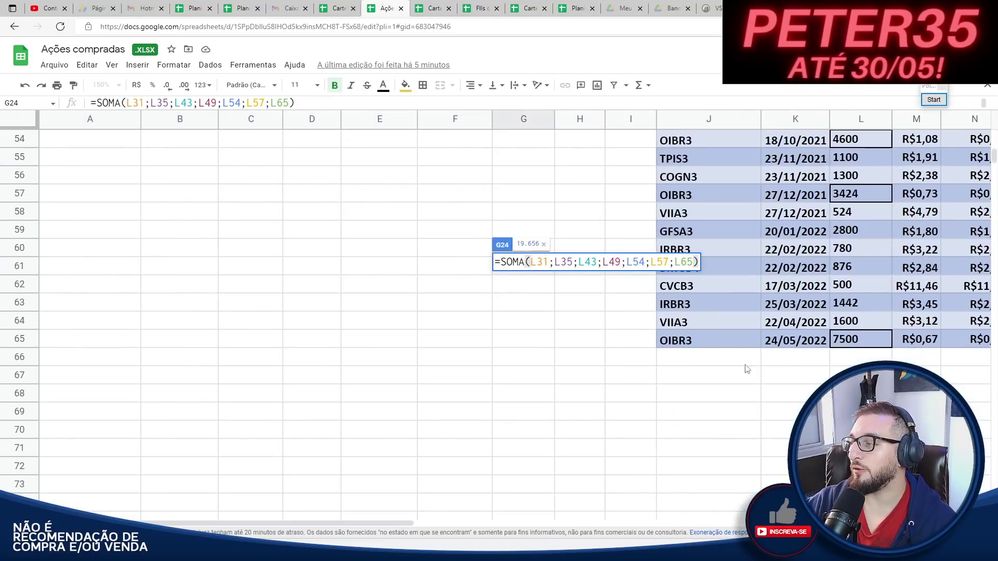
scroll(735, 366, "up", 13)
key("Escape")
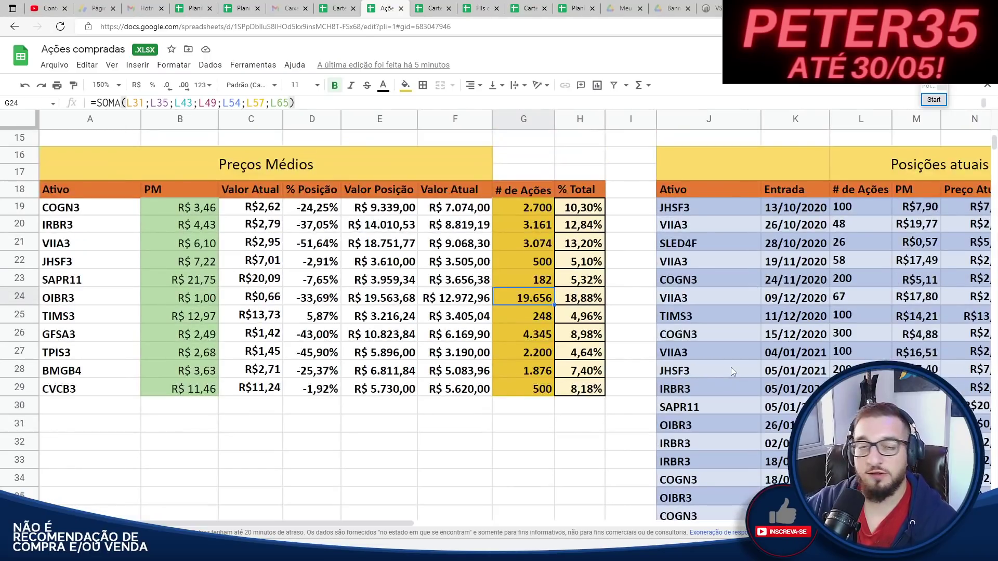